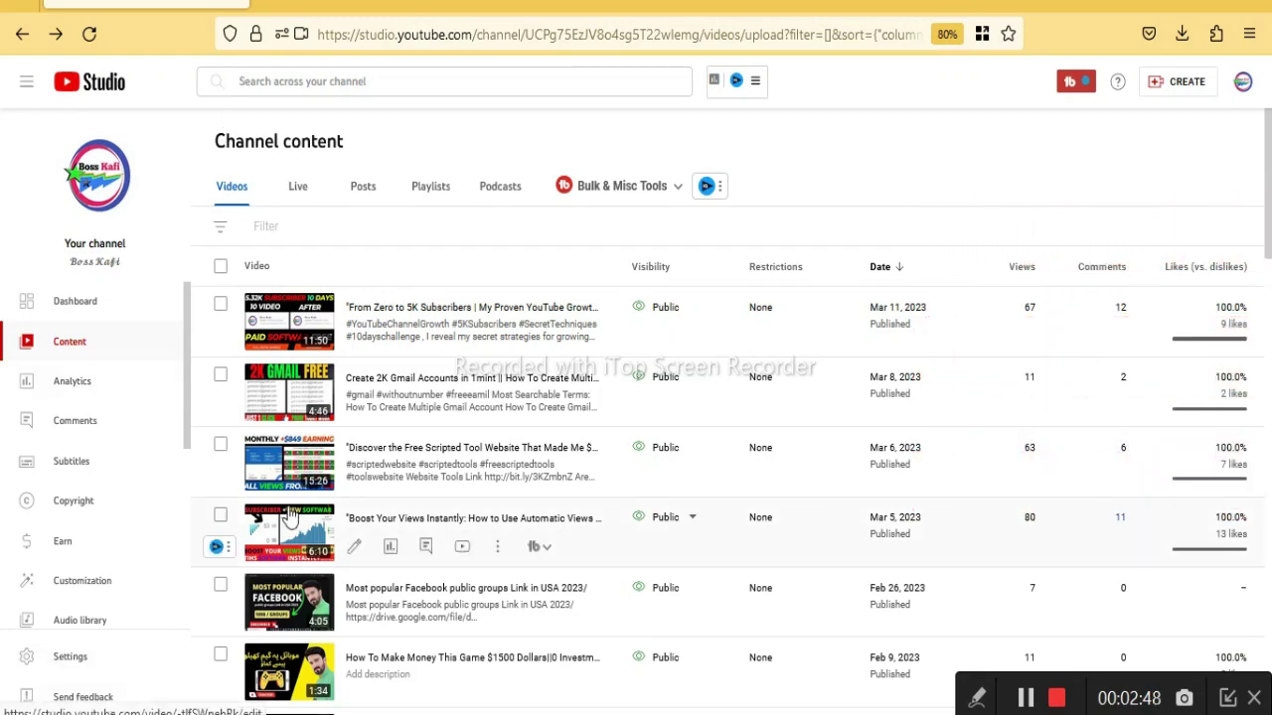
pyautogui.press('super+w')
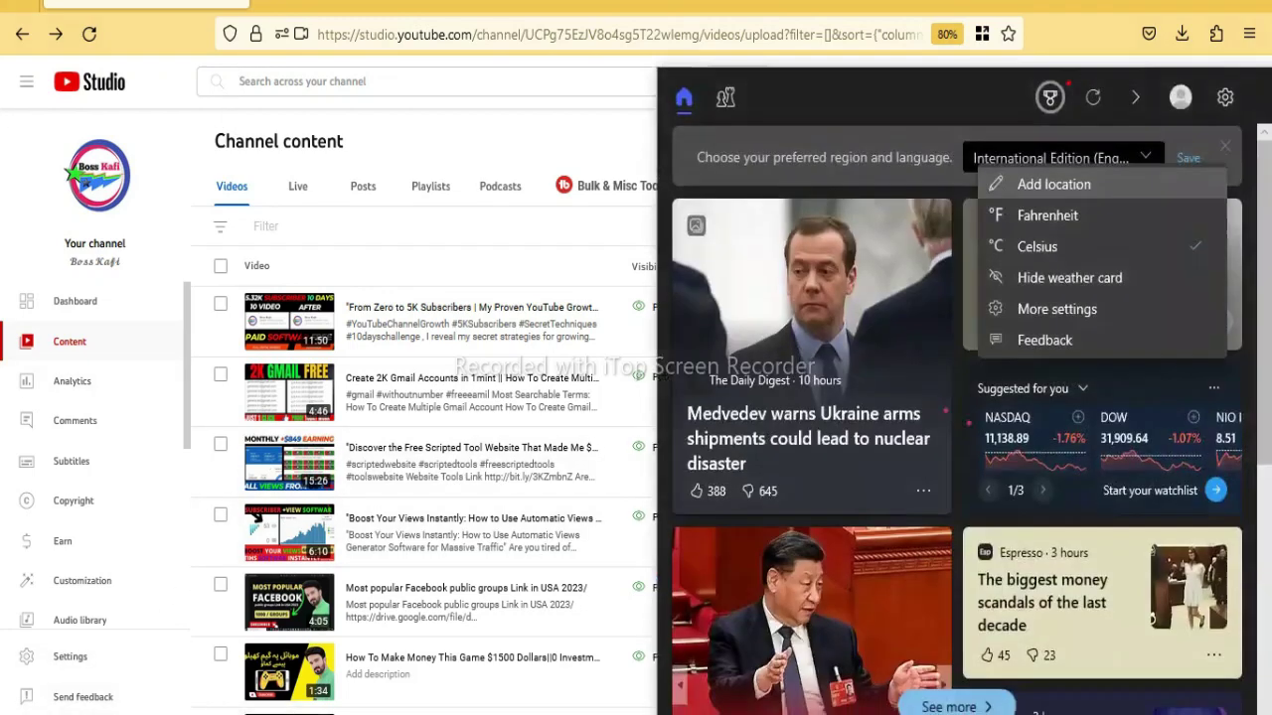
pyautogui.press('Escape')
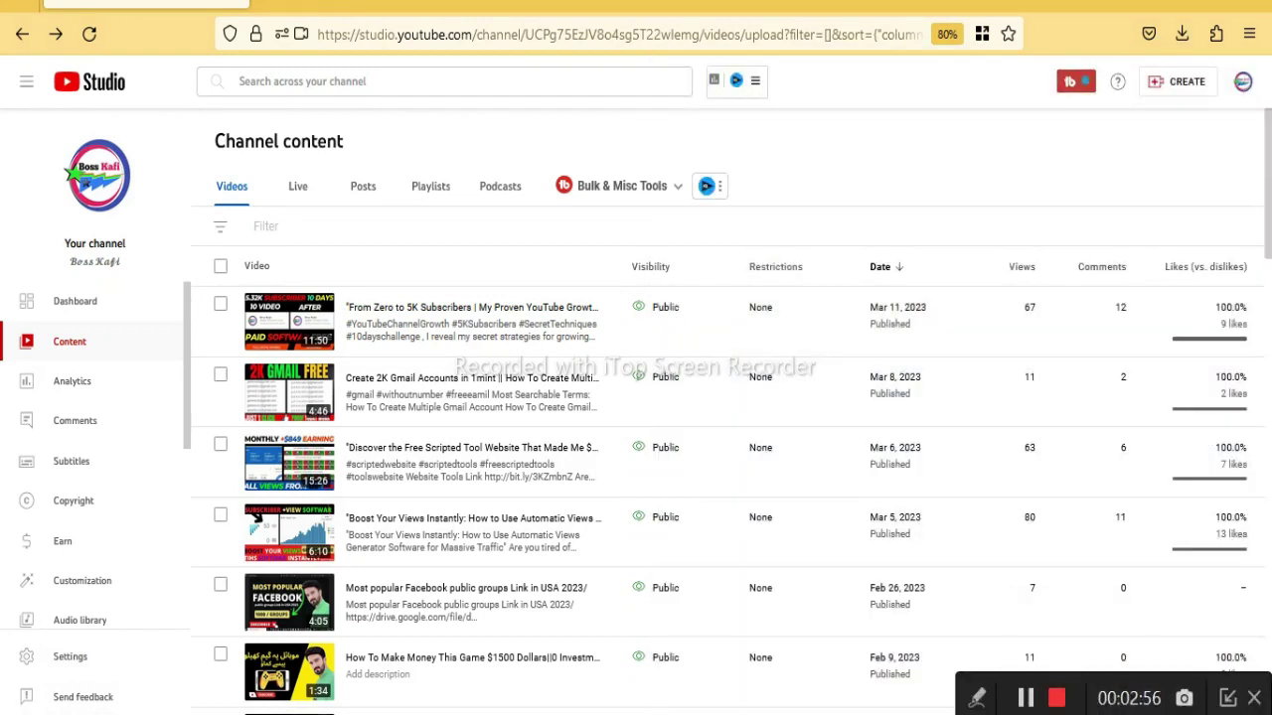
# - Open the channel's content creation options
pyautogui.click(1191, 88)
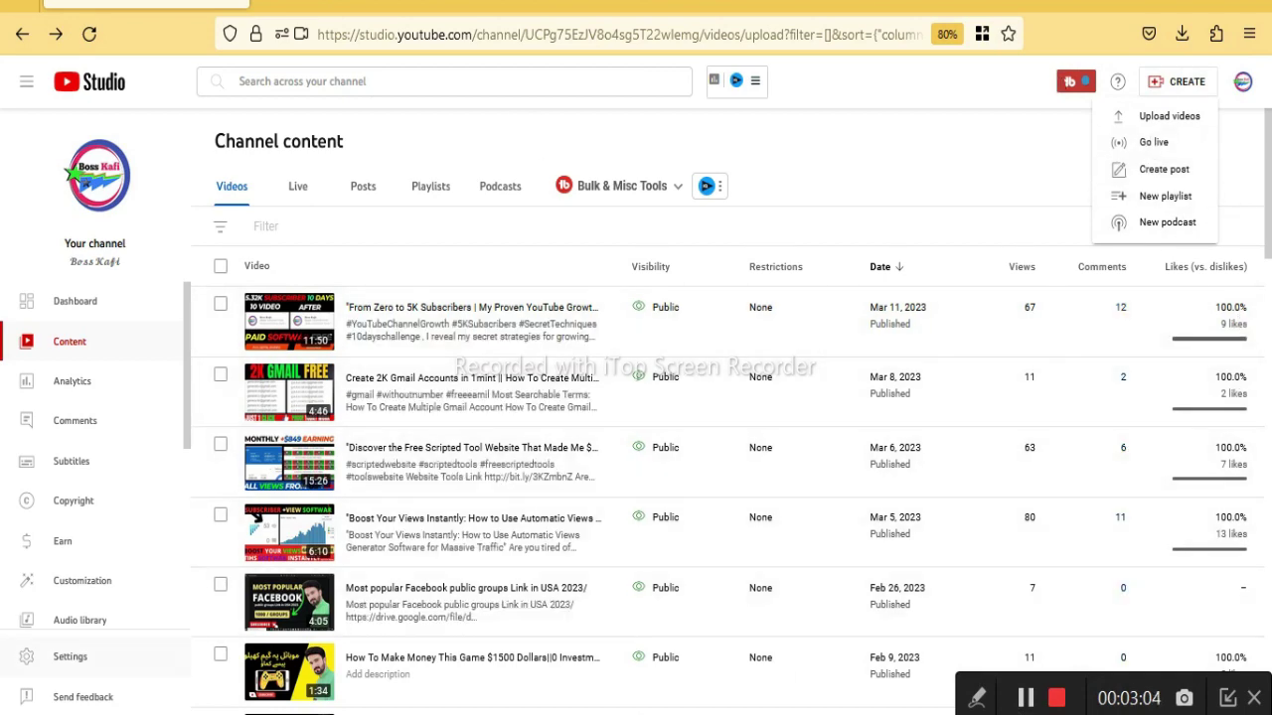
# - Examine the "Thank you 500 subscribers" picture and its neighbours in the Google image results for "join me live and 500 subscribers"
pyautogui.click(356, 4)
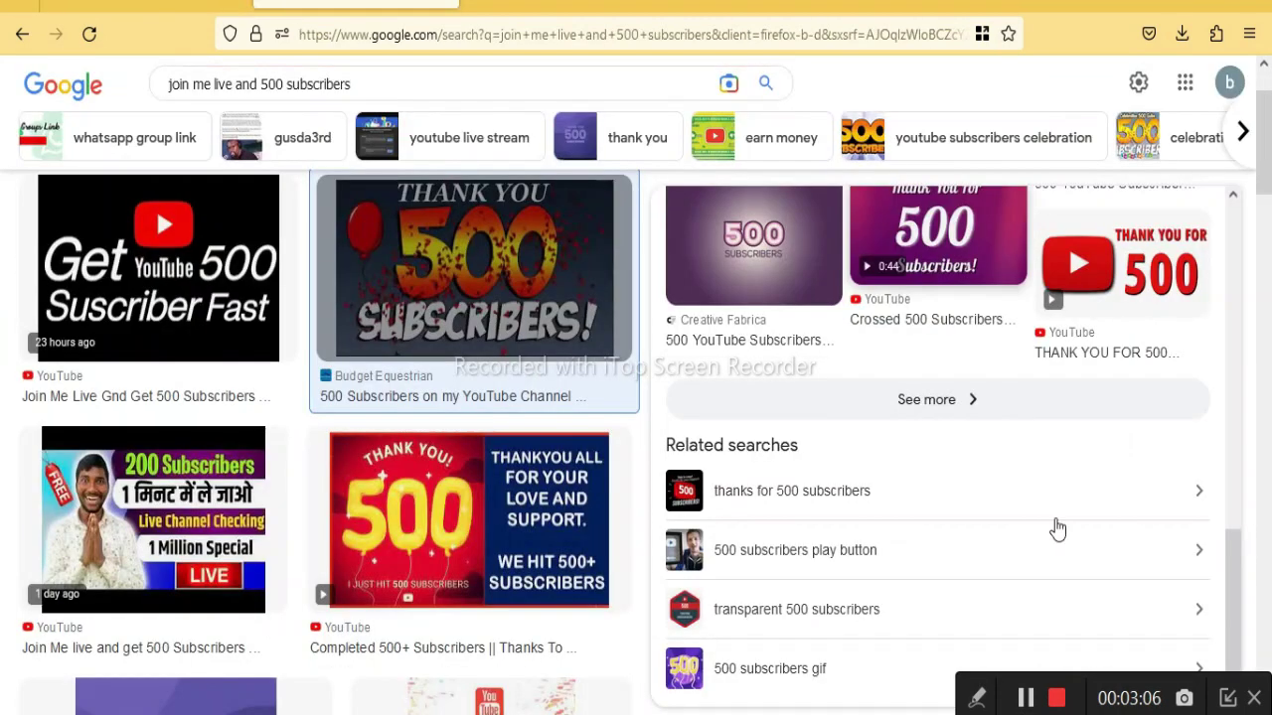
pyautogui.scroll(5, 815, 427)
pyautogui.scroll(4, 751, 454)
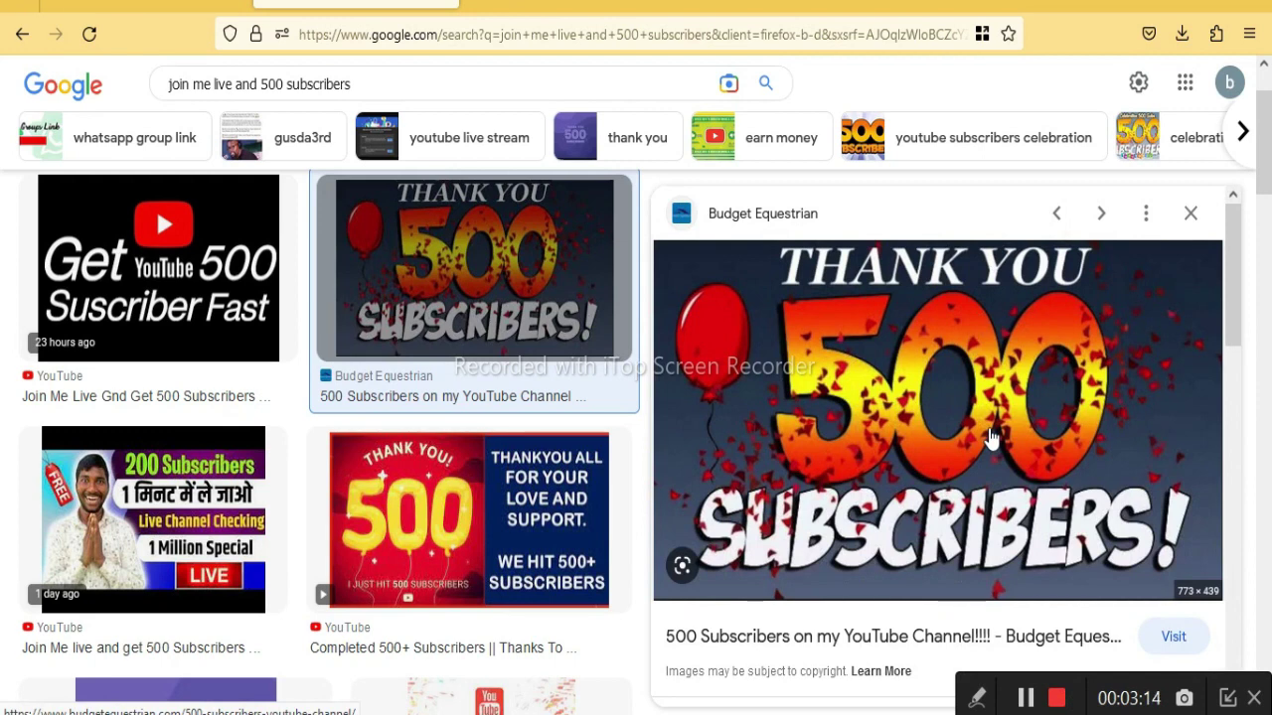
pyautogui.scroll(2, 440, 550)
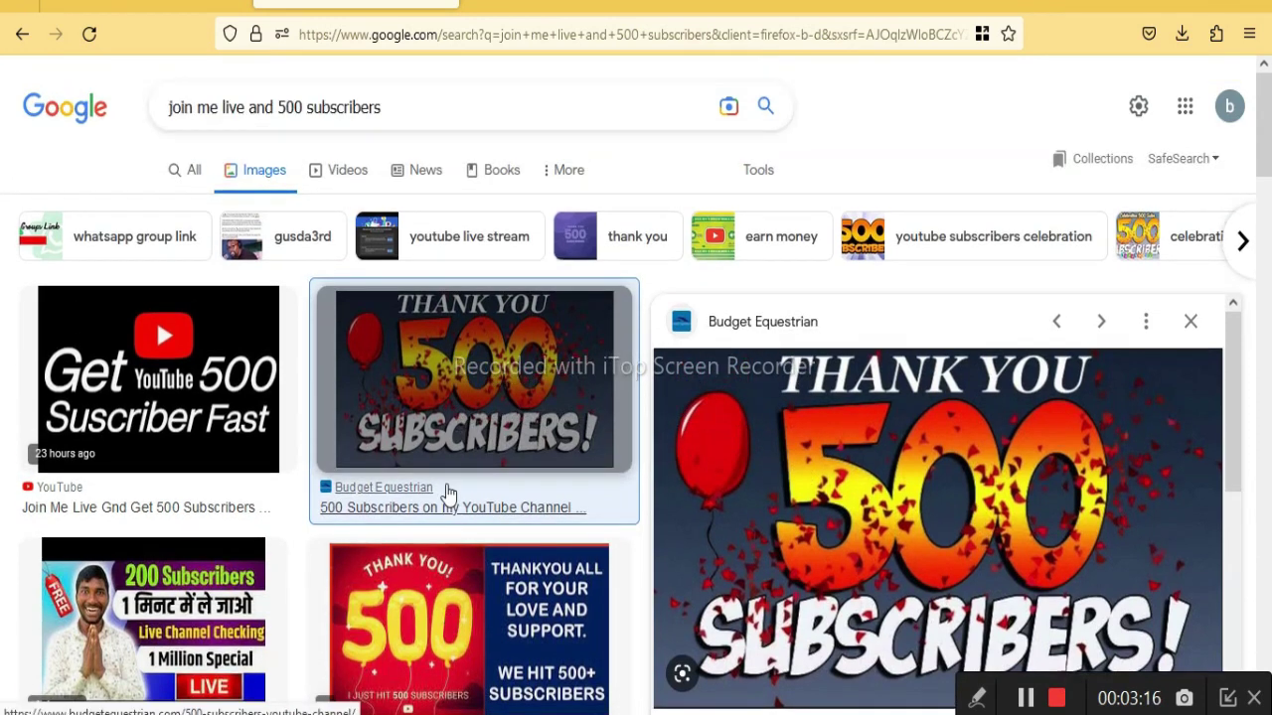
pyautogui.scroll(-6, 440, 545)
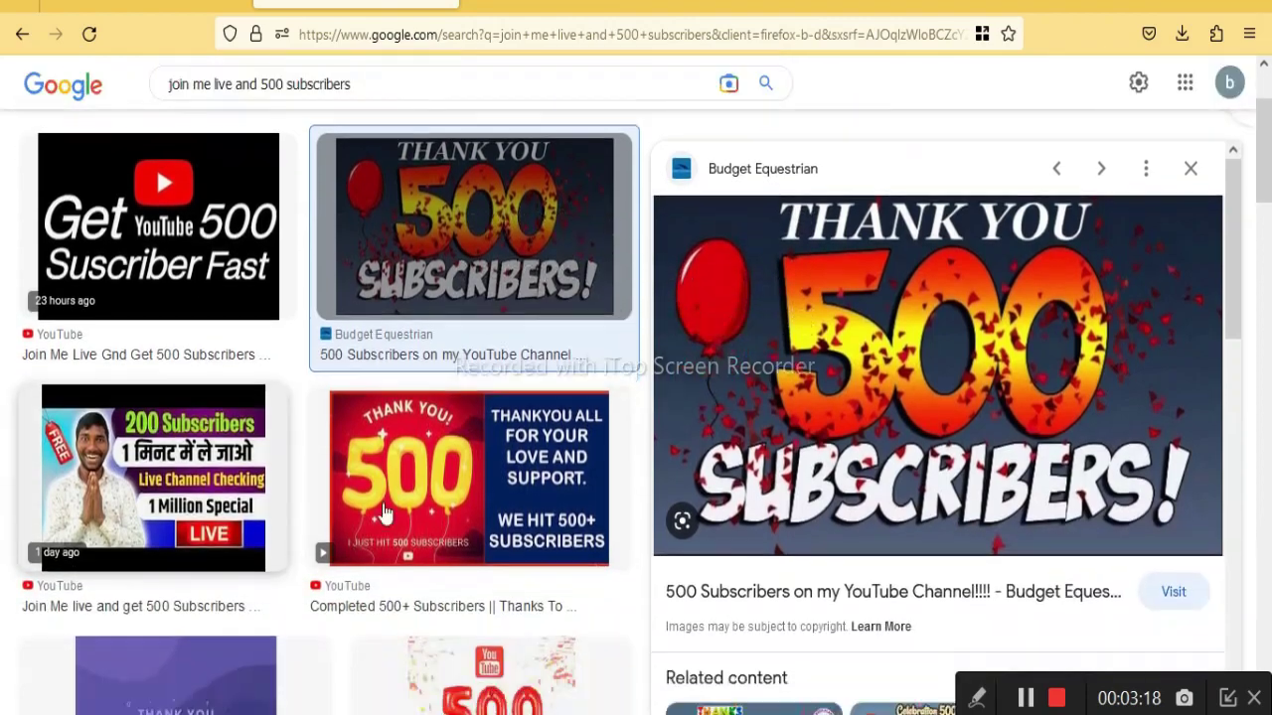
pyautogui.scroll(-4, 800, 494)
pyautogui.scroll(5, 496, 328)
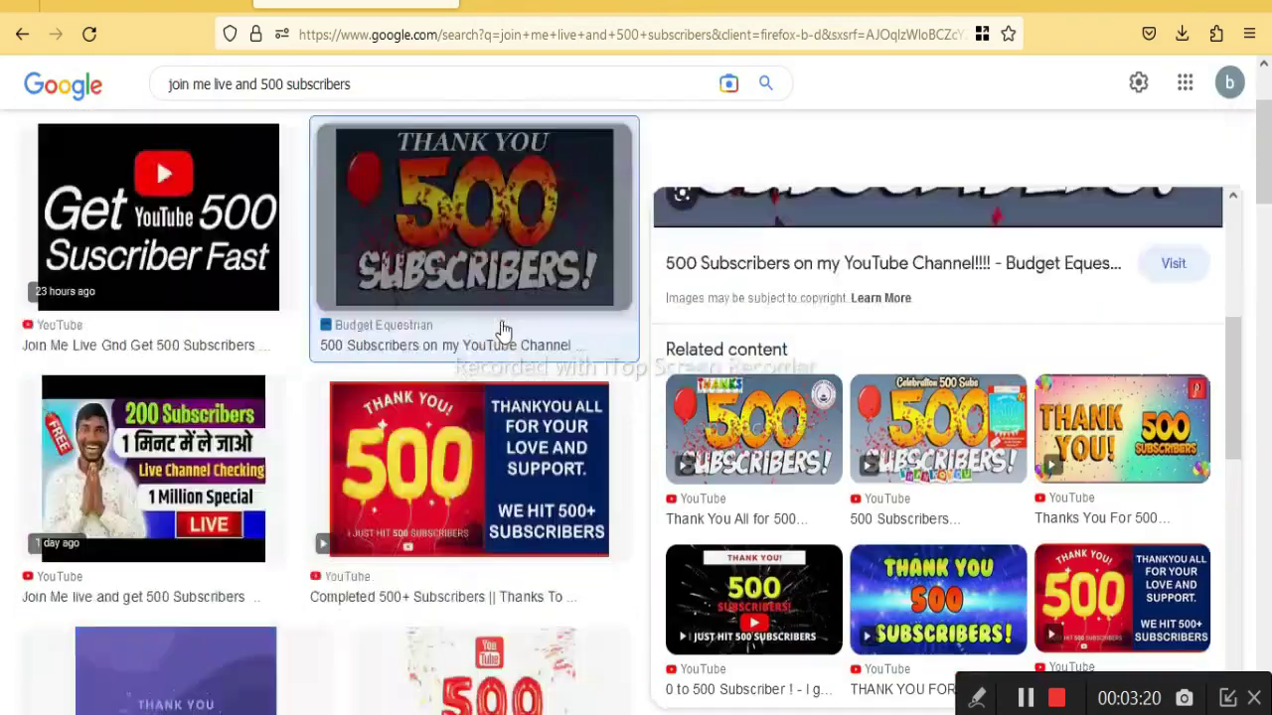
pyautogui.scroll(5, 686, 530)
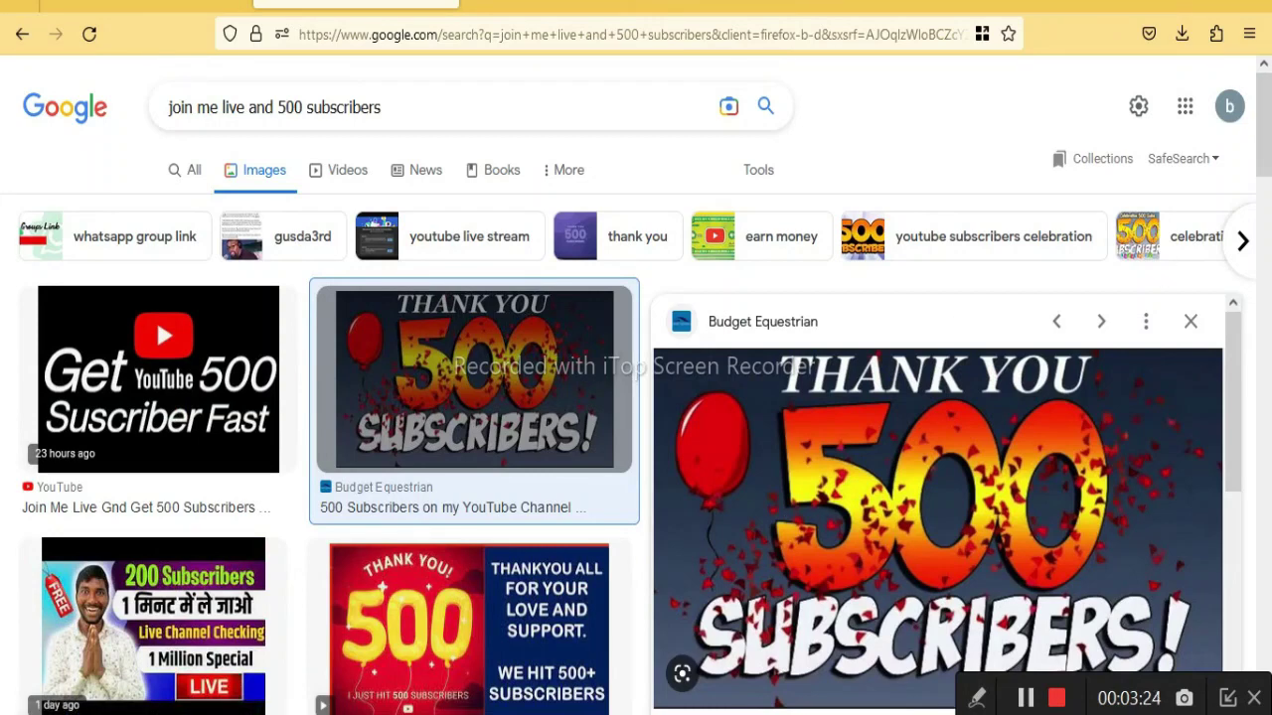
# - Start a new webcam live stream from YouTube Studio and title it "join me live and 500 subscribers"
pyautogui.click(147, 8)
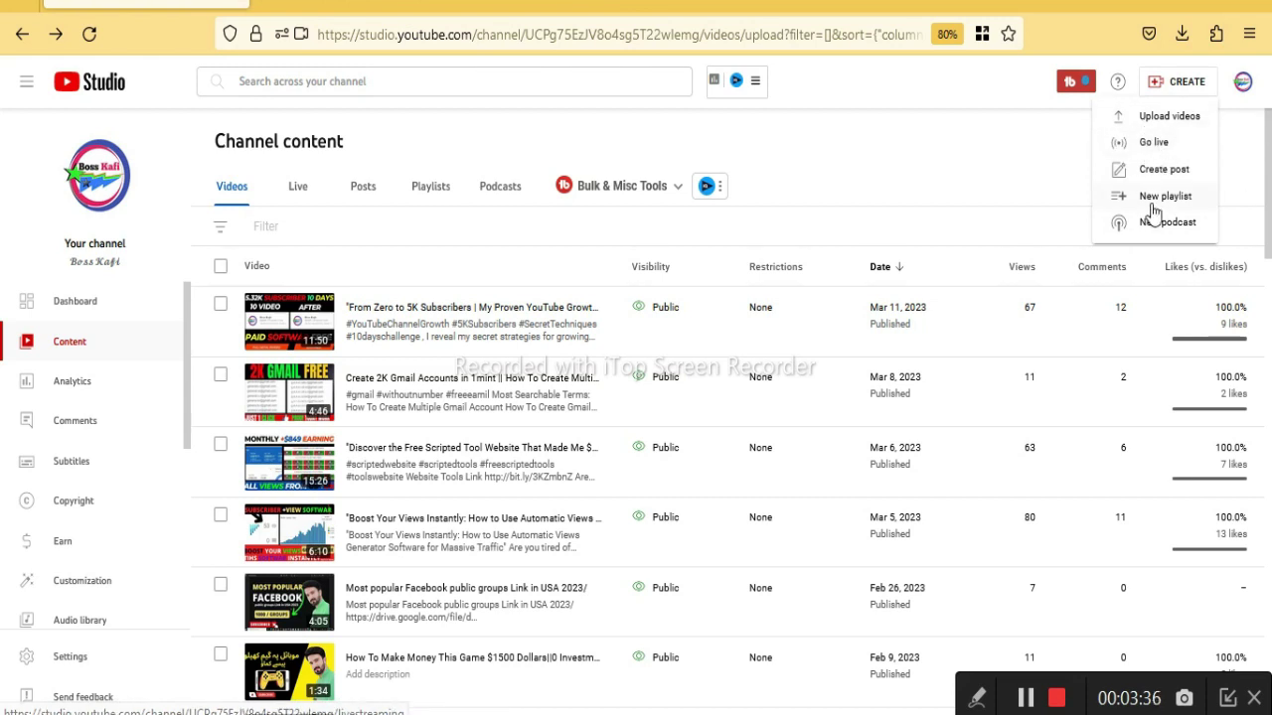
pyautogui.click(1155, 143)
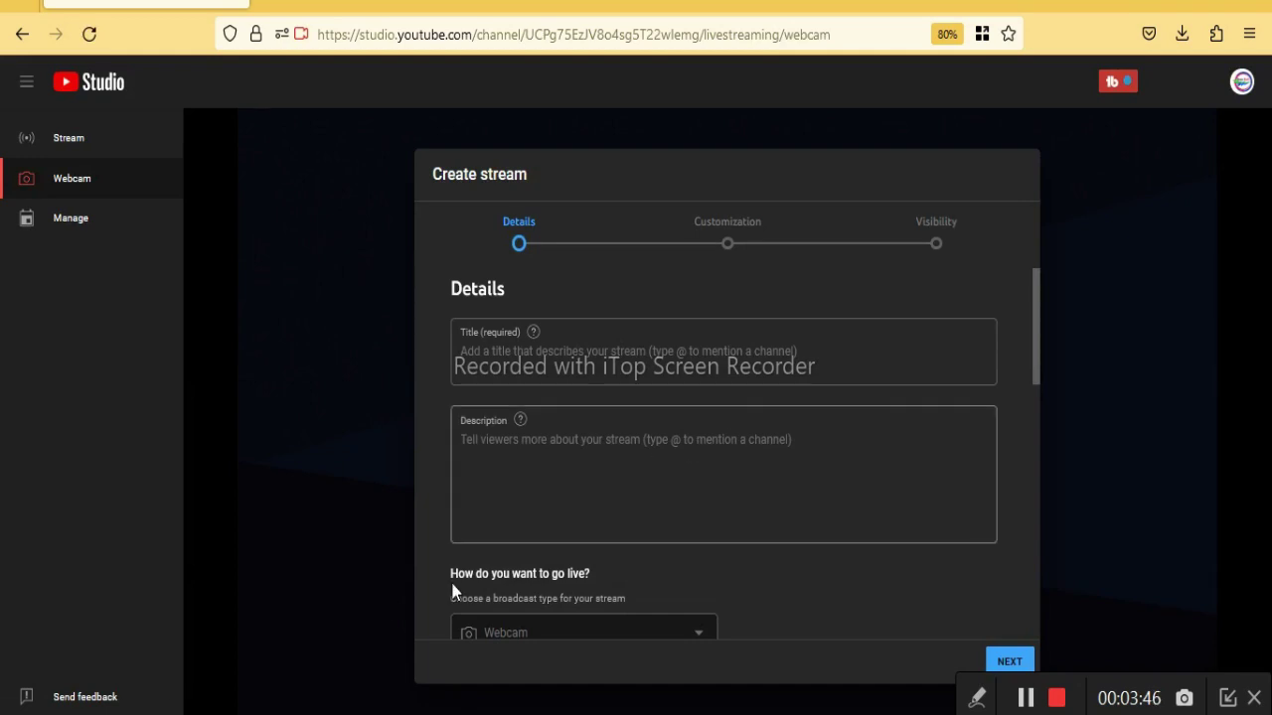
pyautogui.click(497, 348)
pyautogui.rightClick(502, 350)
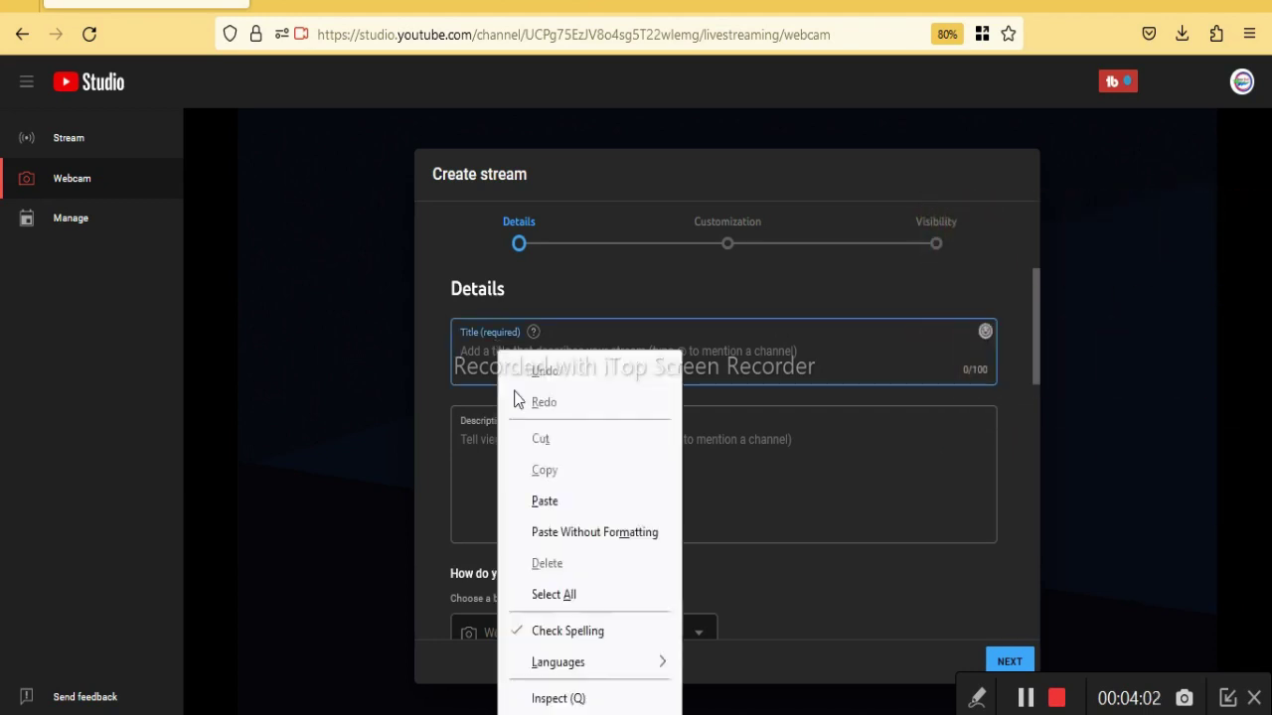
pyautogui.click(536, 497)
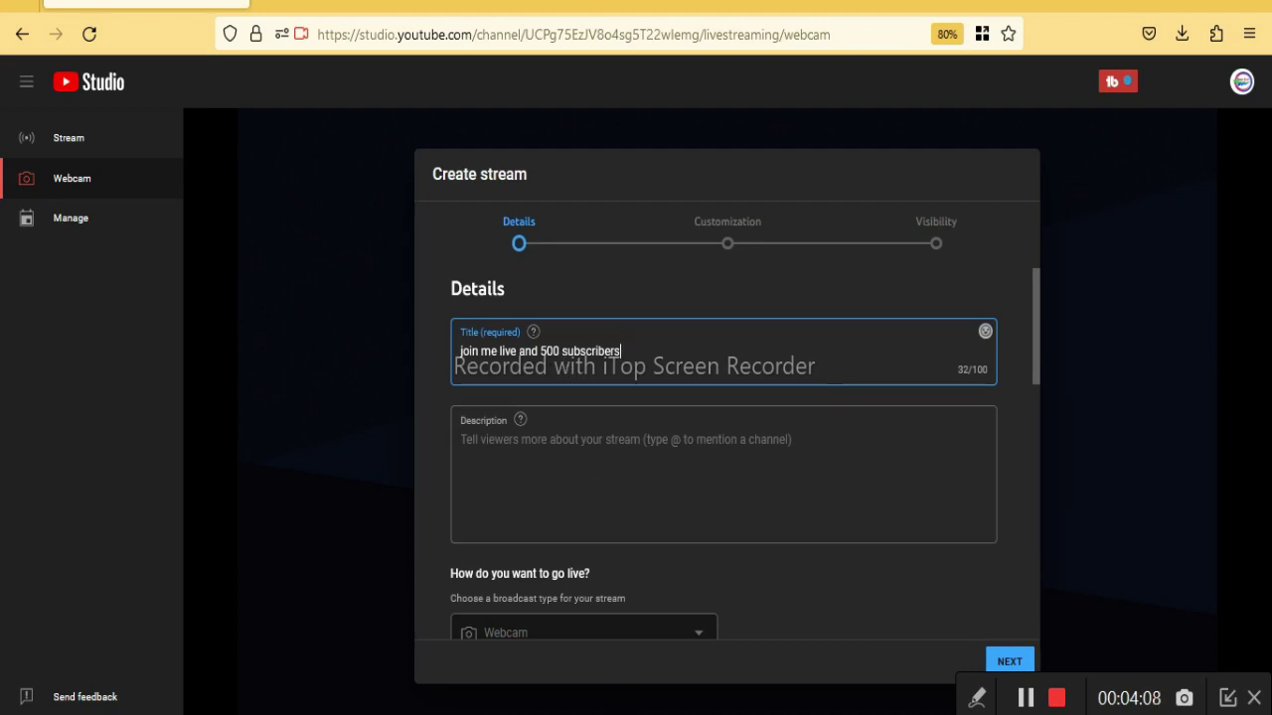
# - Fill the stream description with "join me live and 500 subscribers" and add the suggested hashtag #subscribe on a new line
pyautogui.rightClick(502, 438)
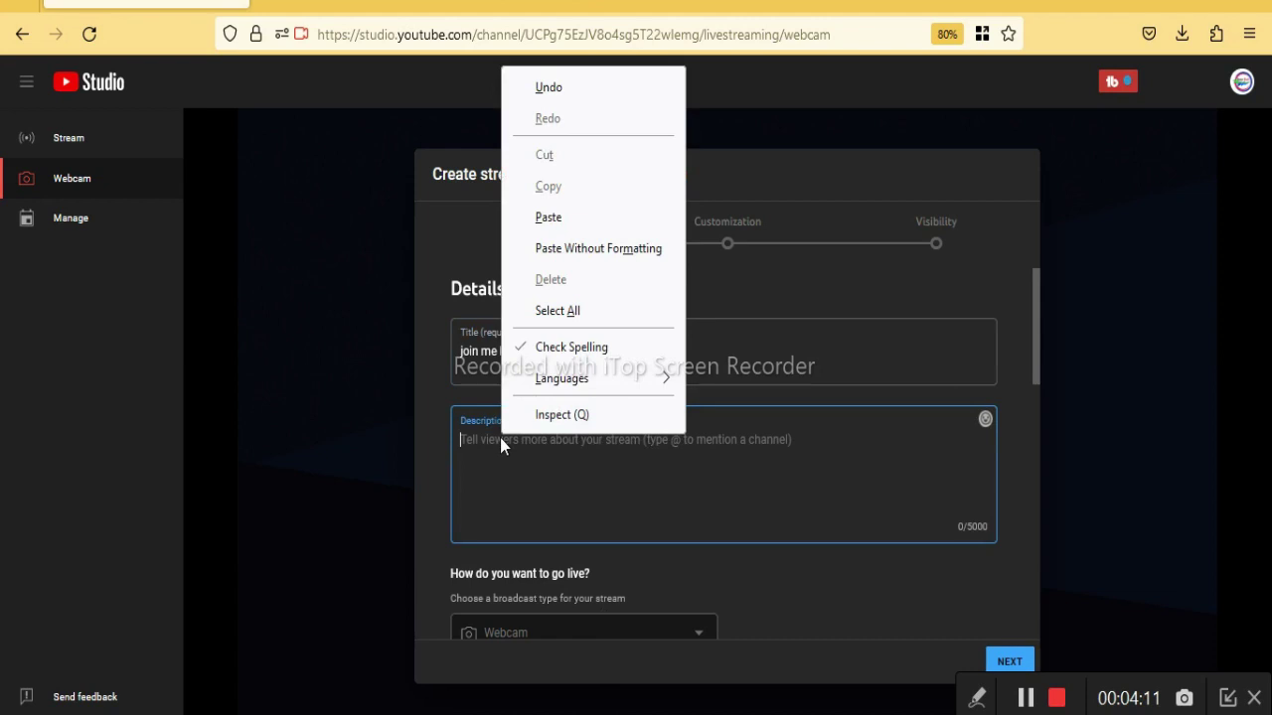
pyautogui.click(547, 216)
pyautogui.scroll(-3, 583, 348)
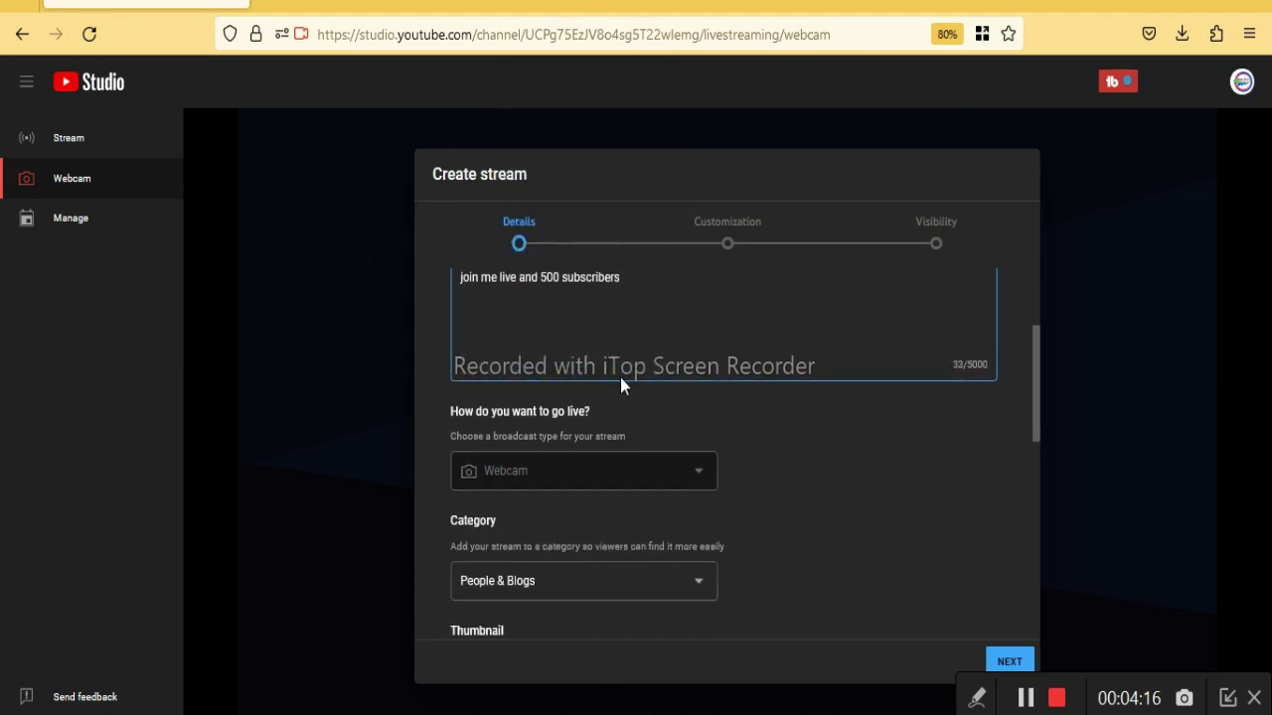
pyautogui.write('#')
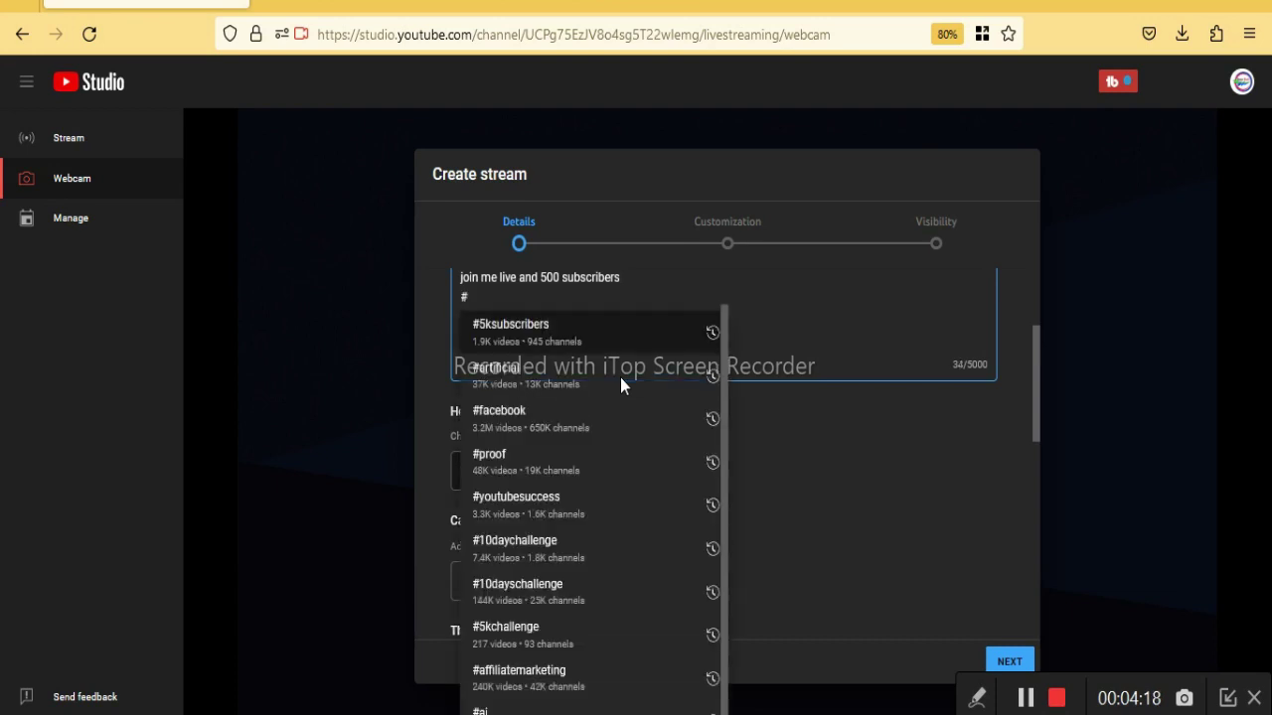
pyautogui.write('su')
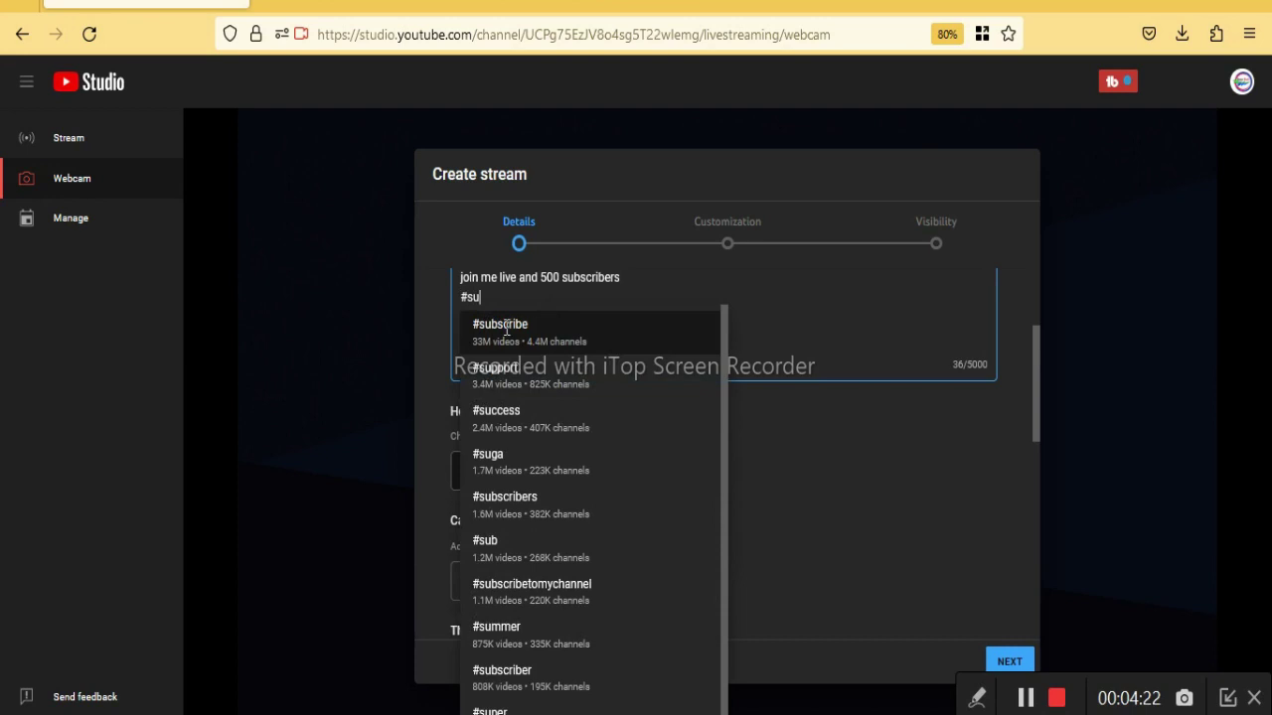
pyautogui.click(506, 329)
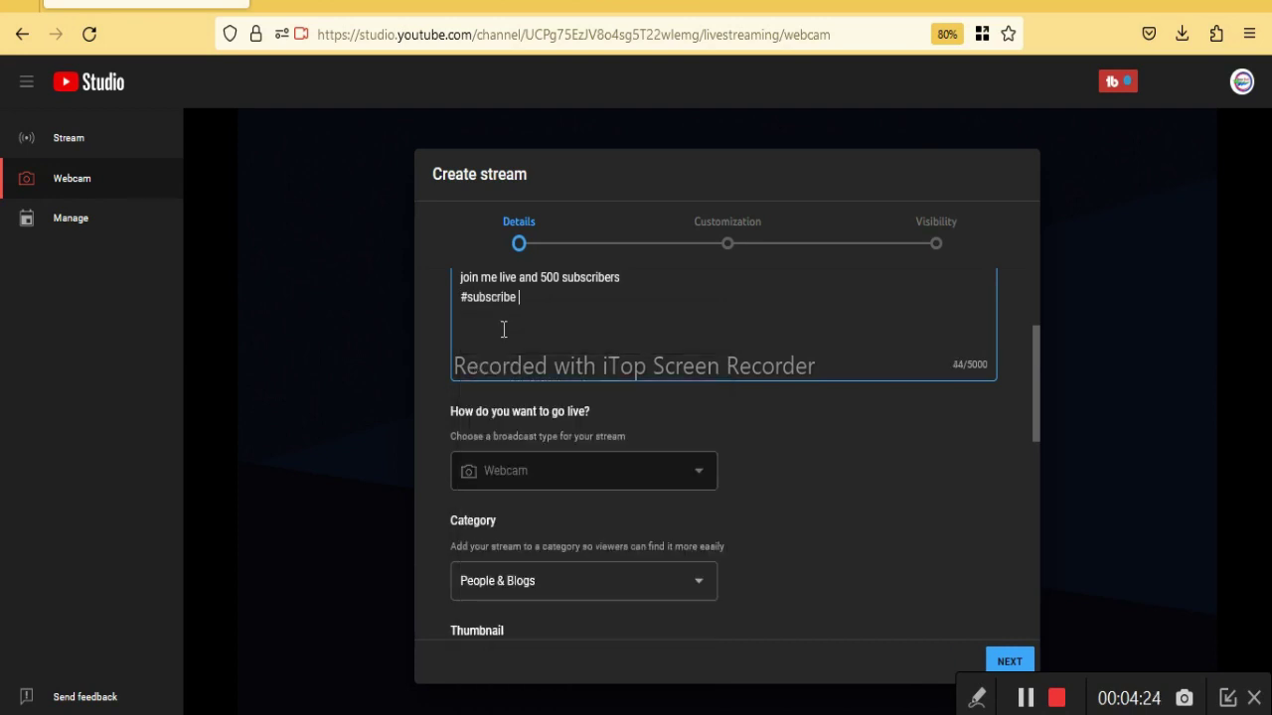
# - Outline the stream's thumbnail upload area with a red rectangle from the screen recorder's drawing tools, and close the drawing tools
pyautogui.scroll(-2, 512, 331)
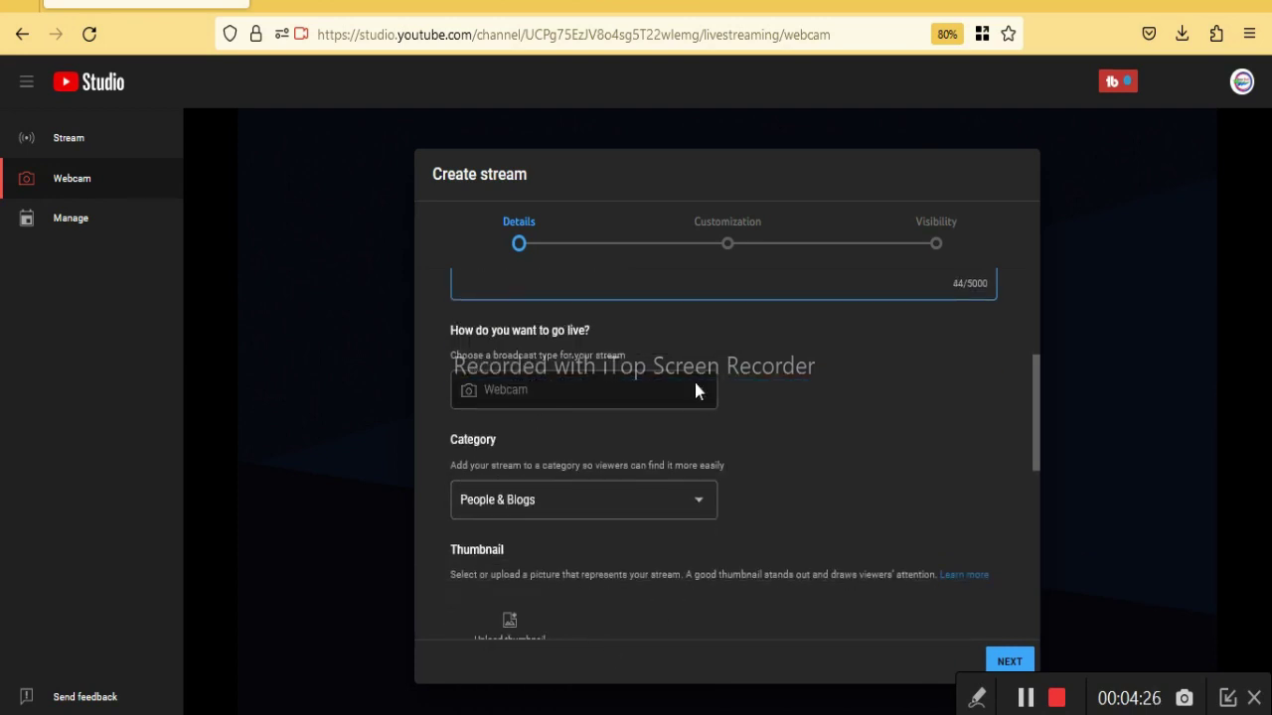
pyautogui.scroll(3, 694, 383)
pyautogui.scroll(-5, 540, 511)
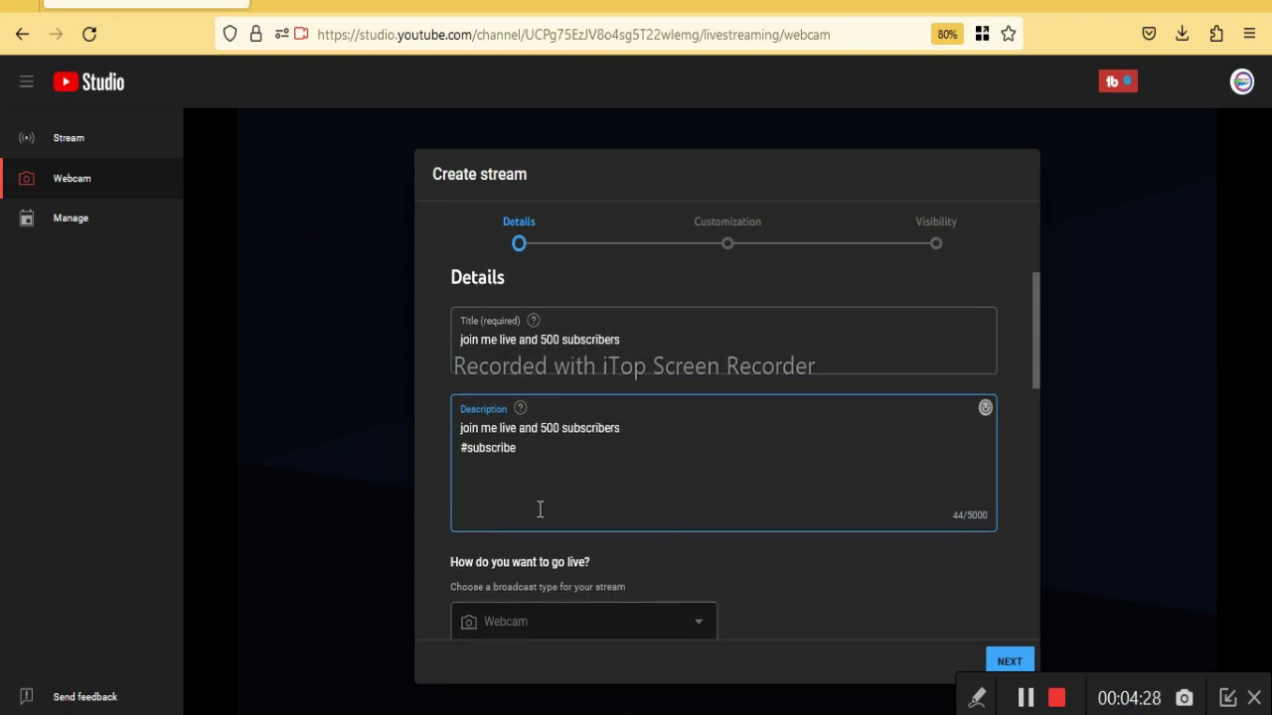
pyautogui.scroll(-3, 555, 412)
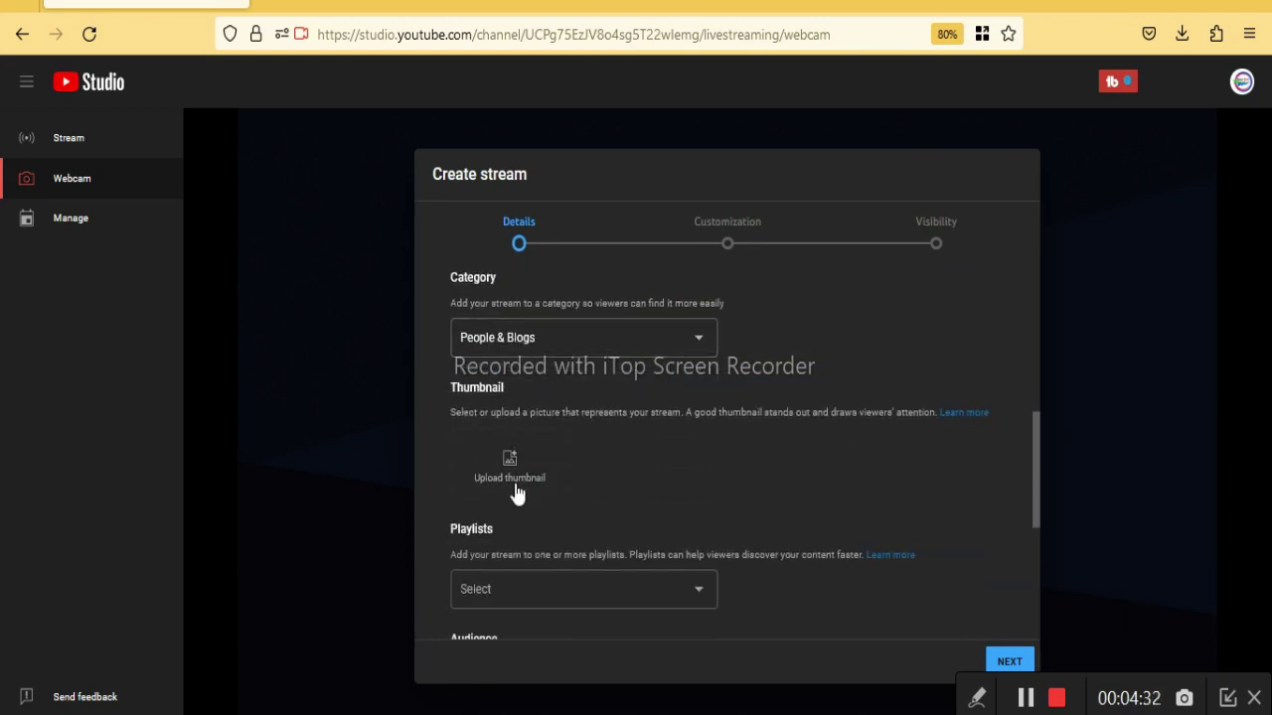
pyautogui.click(975, 697)
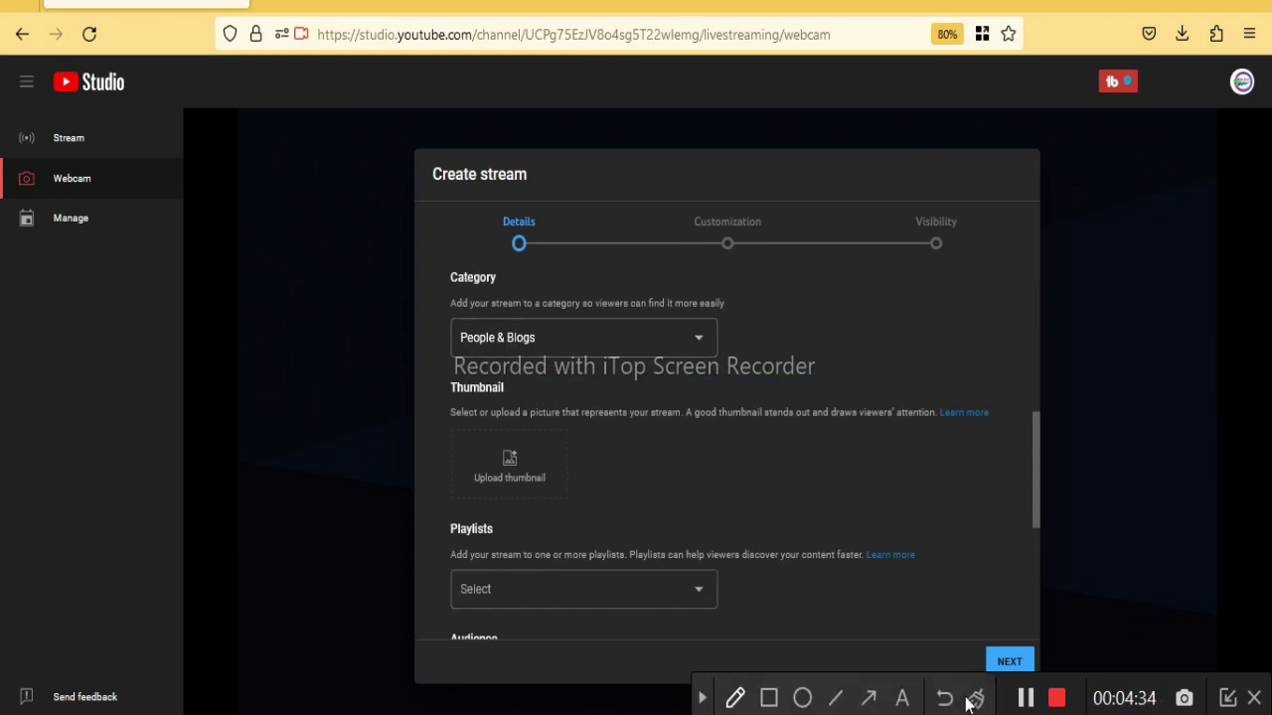
pyautogui.click(761, 698)
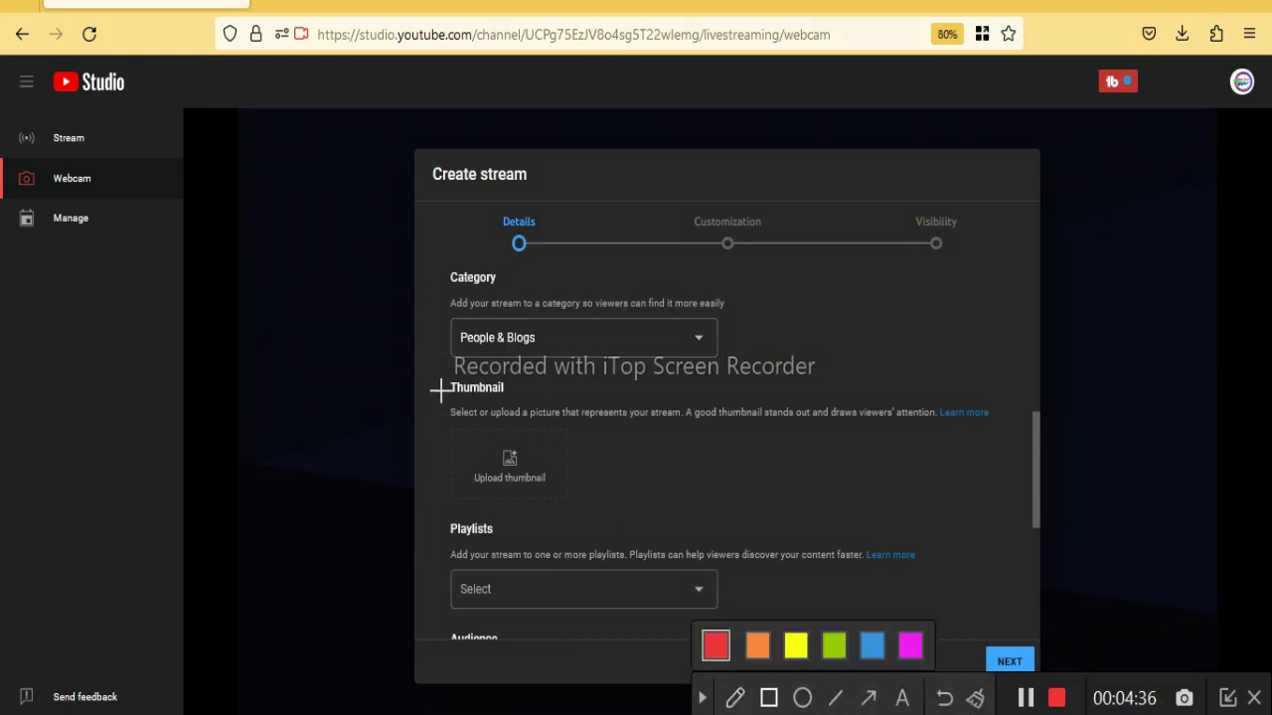
pyautogui.moveTo(442, 390); pyautogui.dragTo(587, 541)
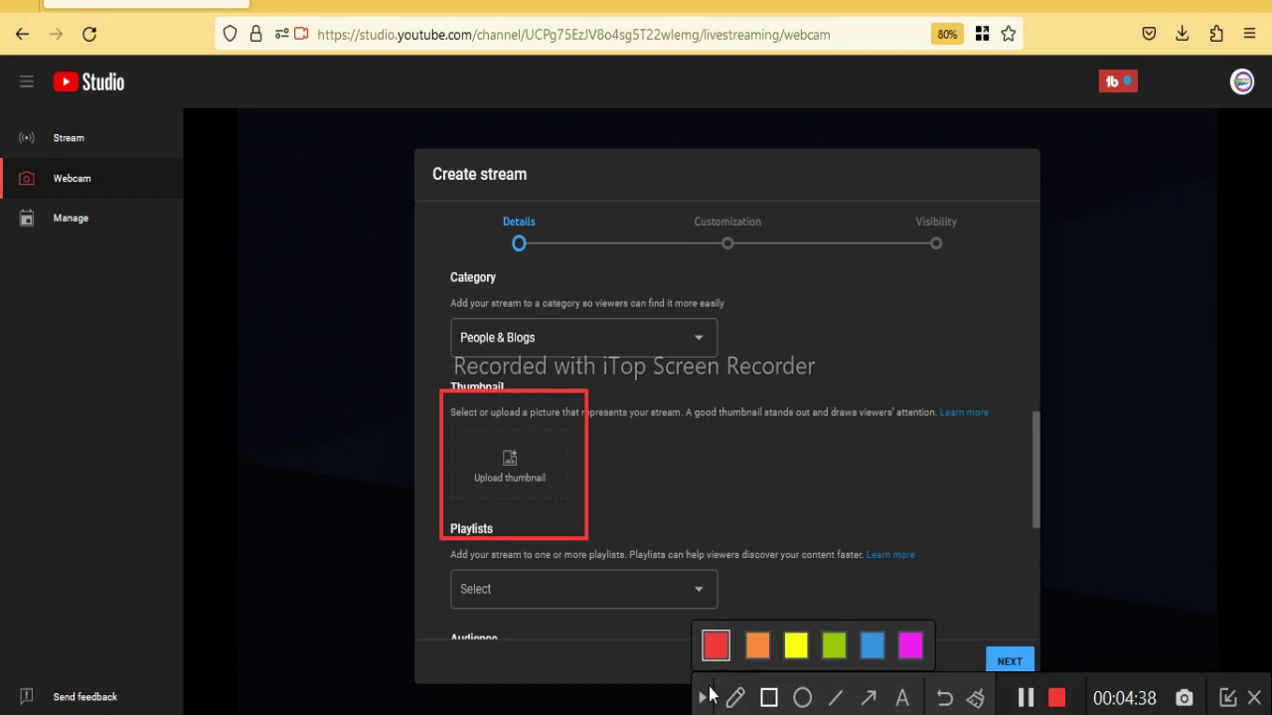
pyautogui.click(706, 697)
# - Check the 500 subscribers picture in the image results, and upload its "index" copy from the daily folder as the stream thumbnail
pyautogui.hotkey('ctrl', 'Tab')
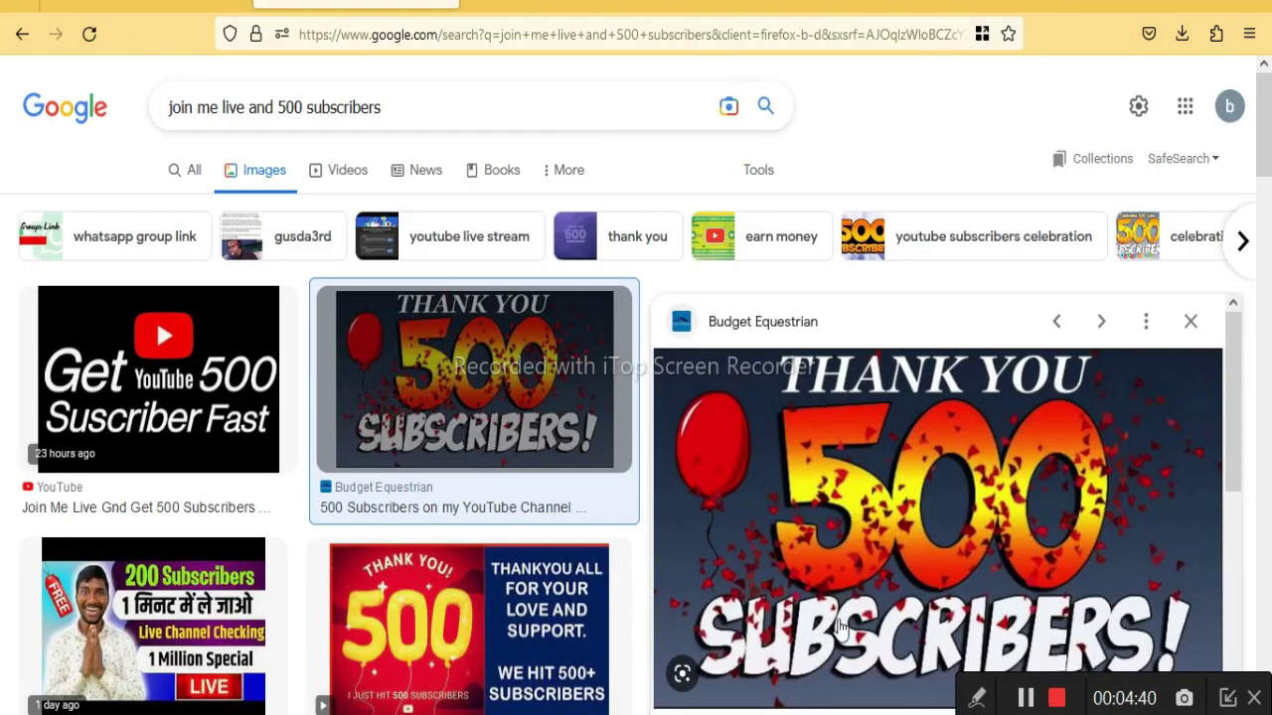
pyautogui.scroll(-2, 840, 626)
pyautogui.scroll(2, 909, 602)
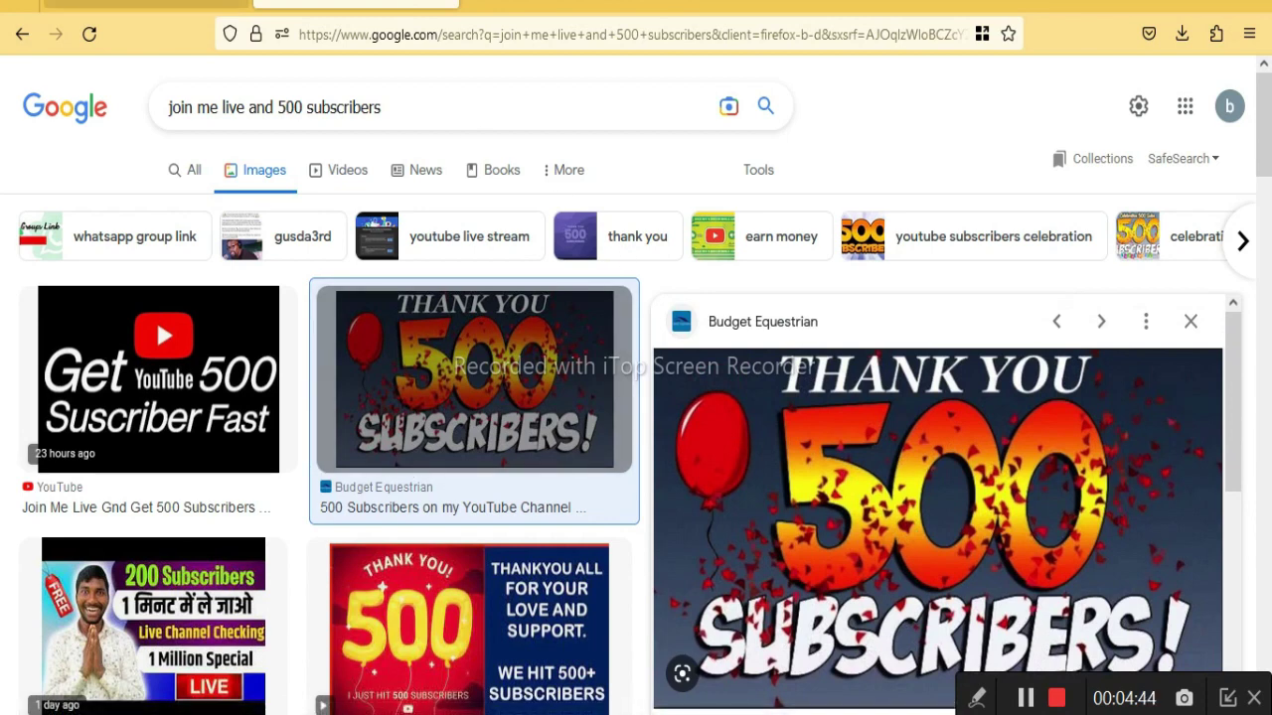
pyautogui.hotkey('ctrl', 'shift', 'Tab')
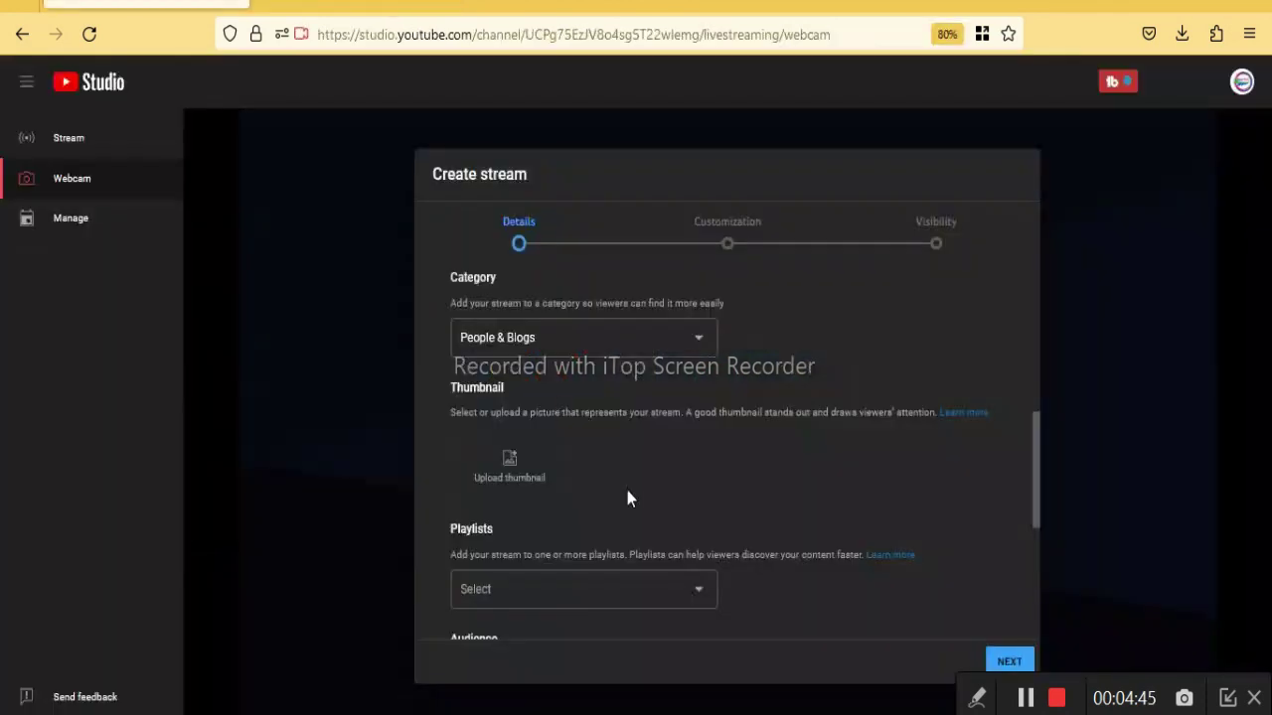
pyautogui.click(511, 481)
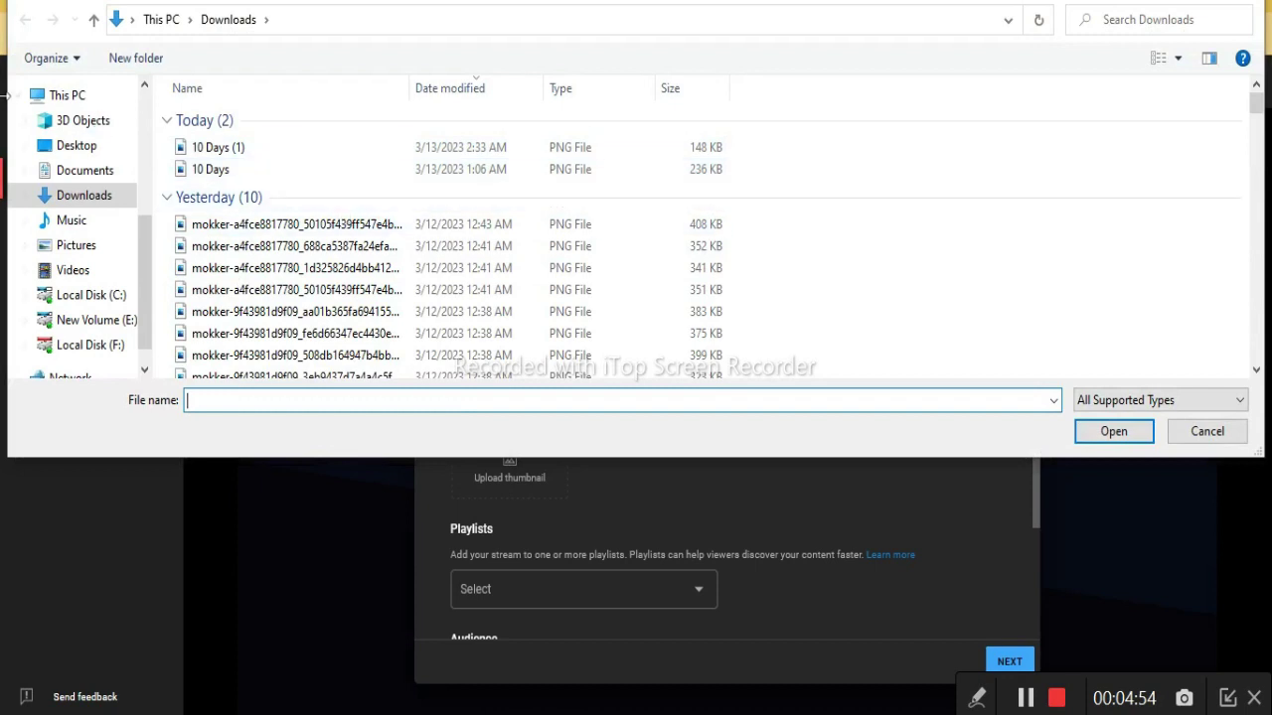
pyautogui.scroll(5, 83, 249)
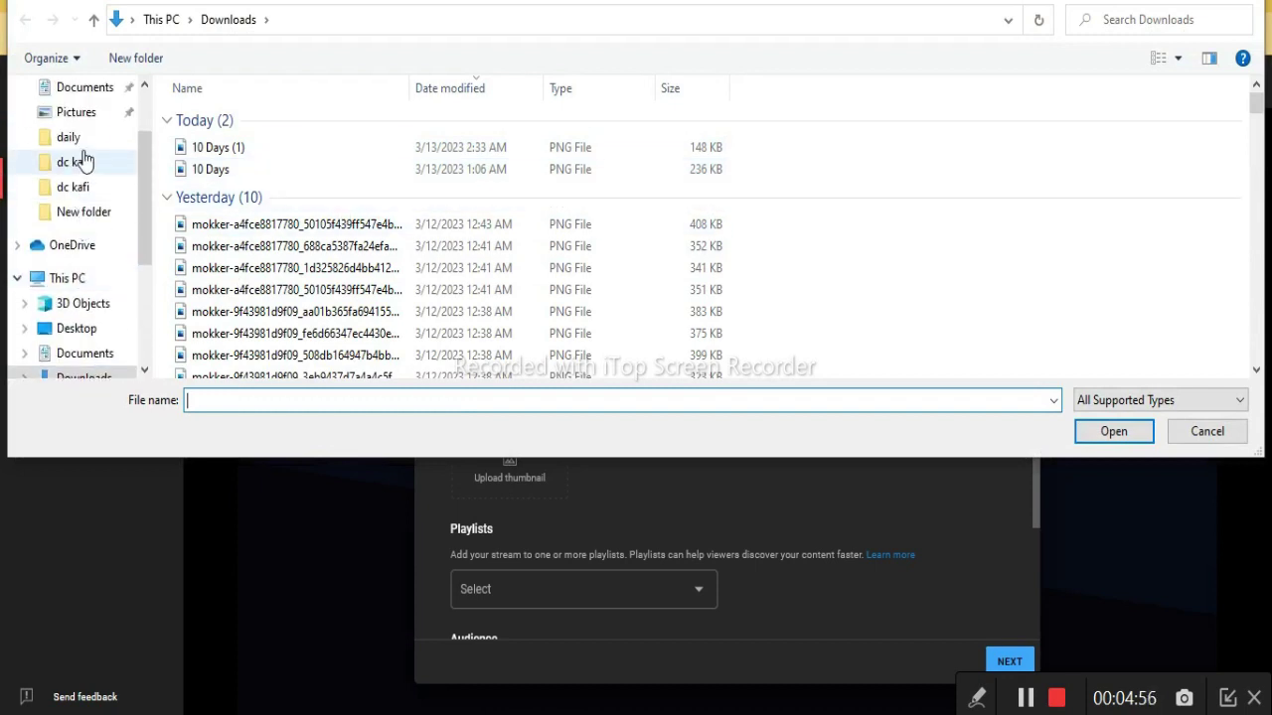
pyautogui.click(86, 138)
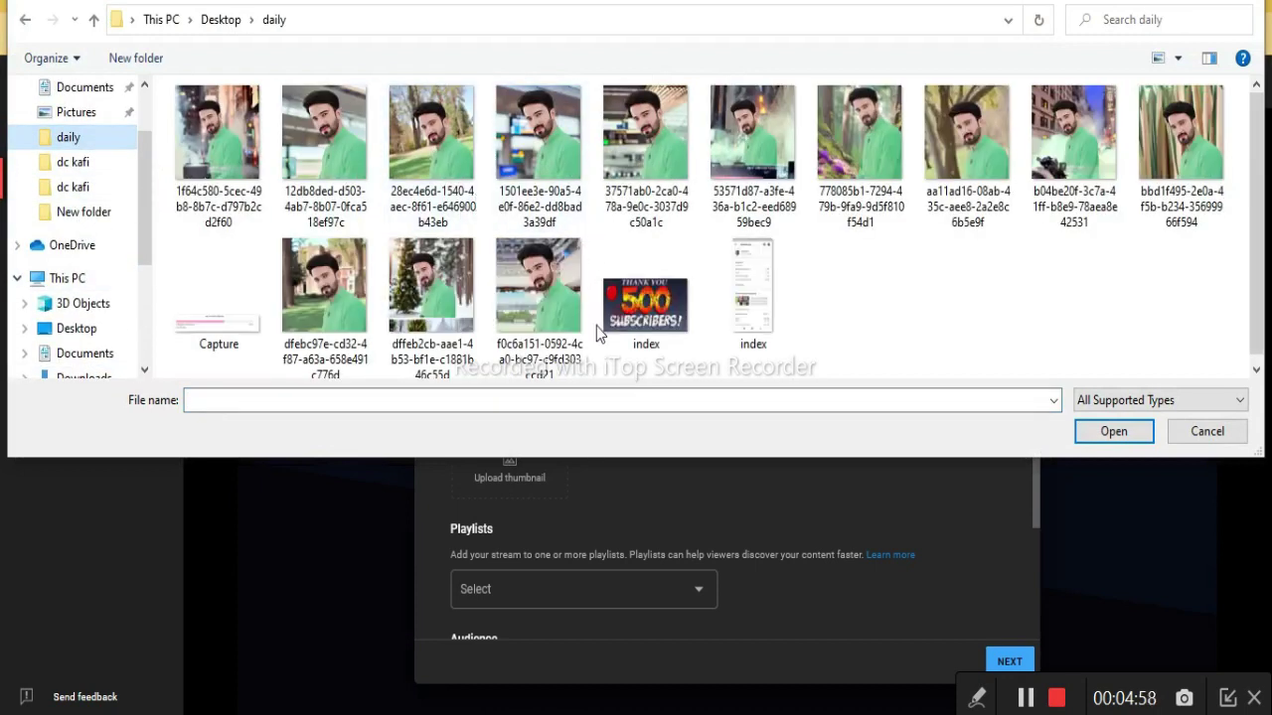
pyautogui.click(646, 297)
pyautogui.click(1114, 432)
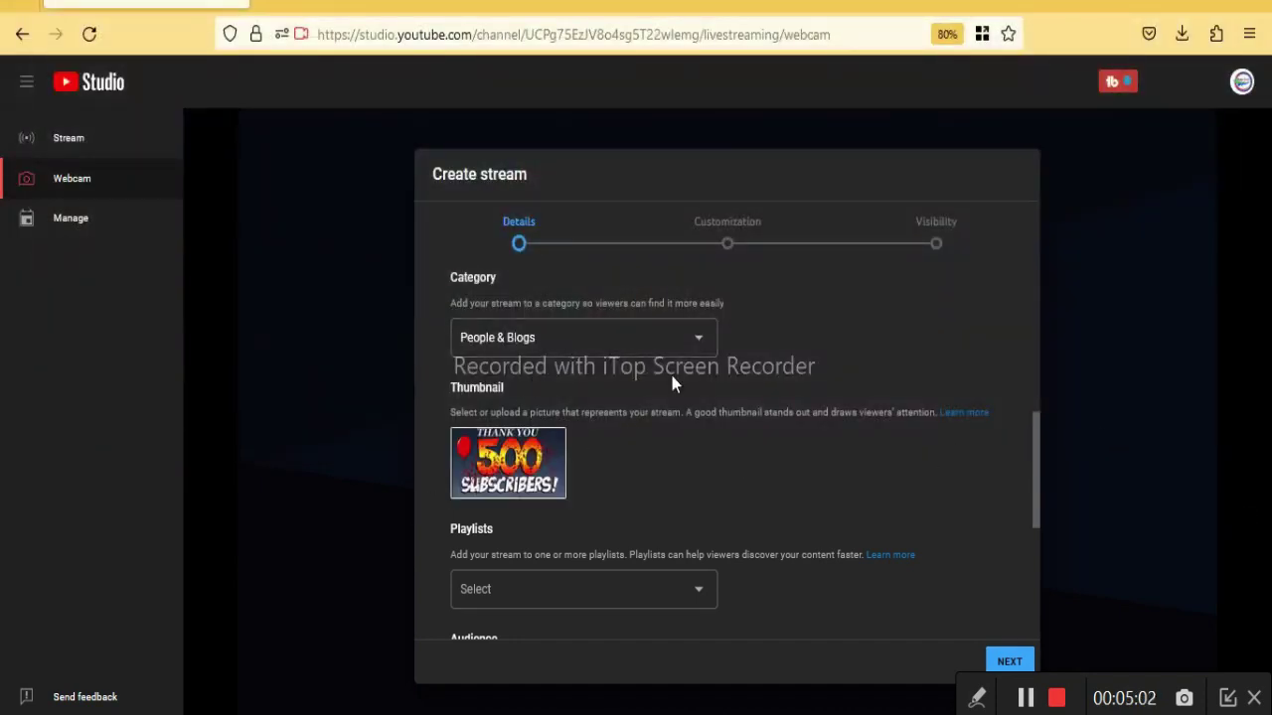
# - Outline the "No, it's not made for kids" audience option with a red rectangle from the screen recorder's drawing tools
pyautogui.scroll(-3, 694, 394)
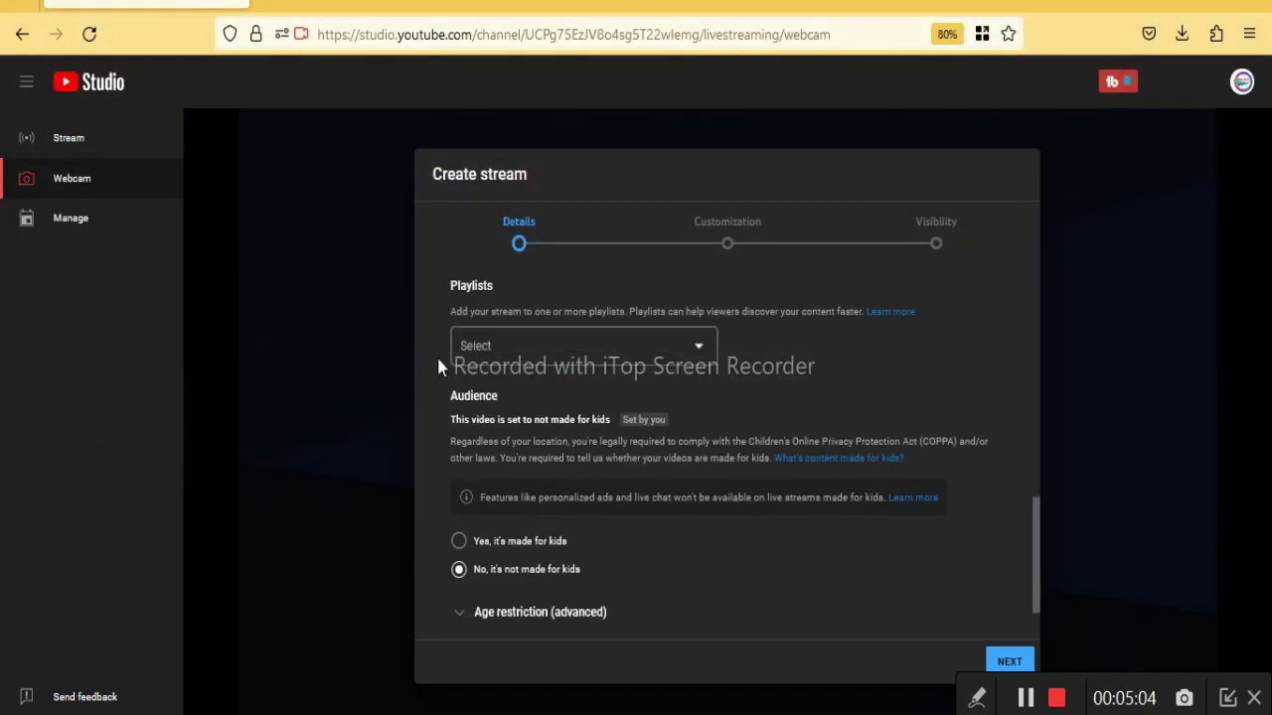
pyautogui.scroll(-1, 488, 524)
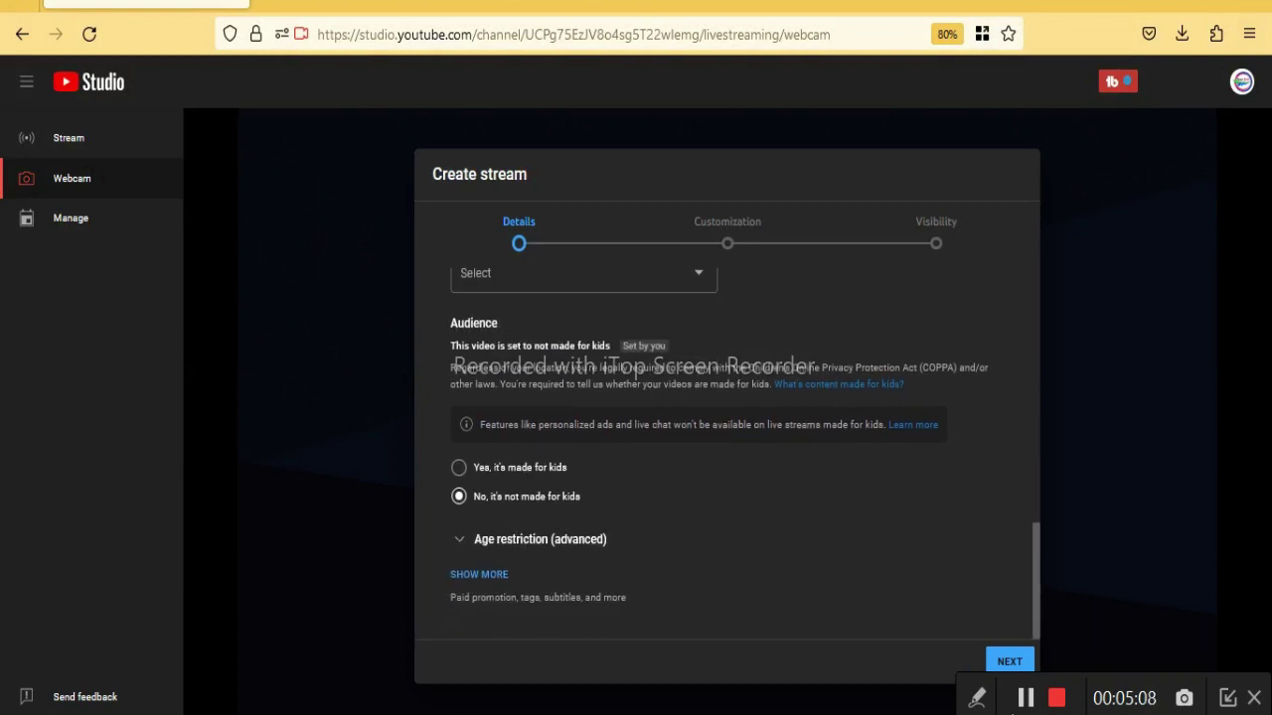
pyautogui.click(977, 698)
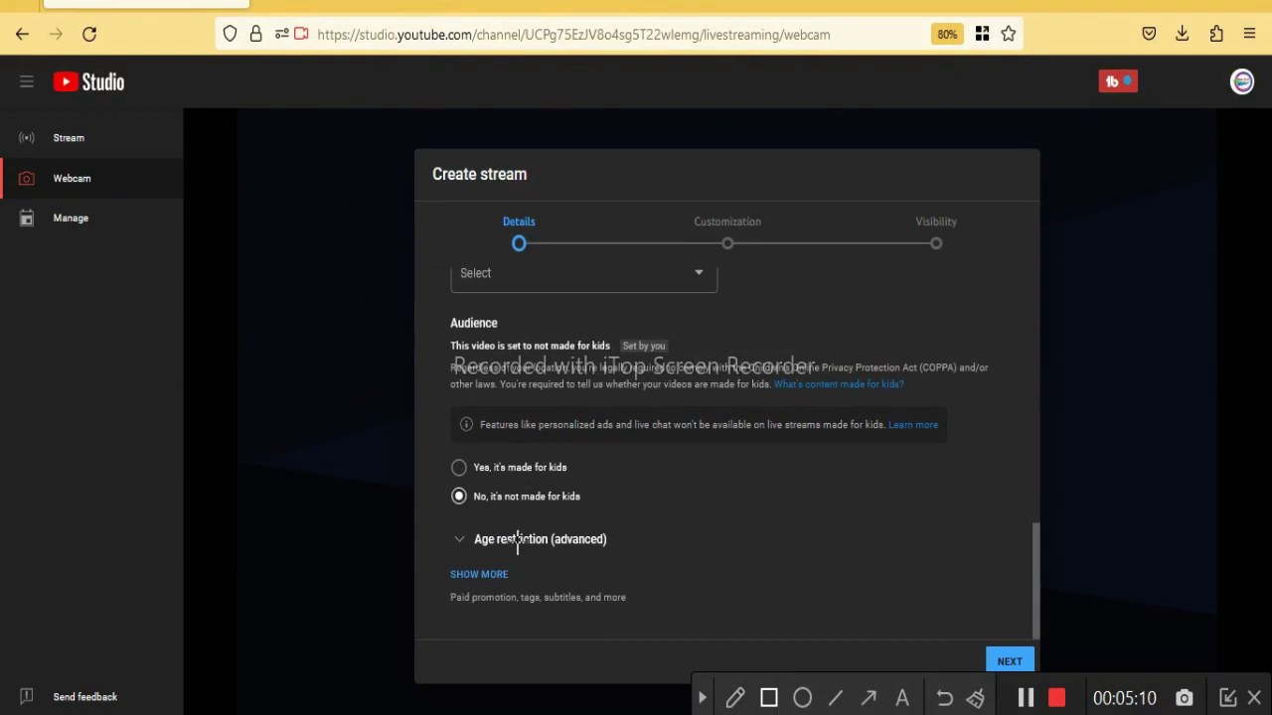
pyautogui.moveTo(408, 468); pyautogui.dragTo(633, 538)
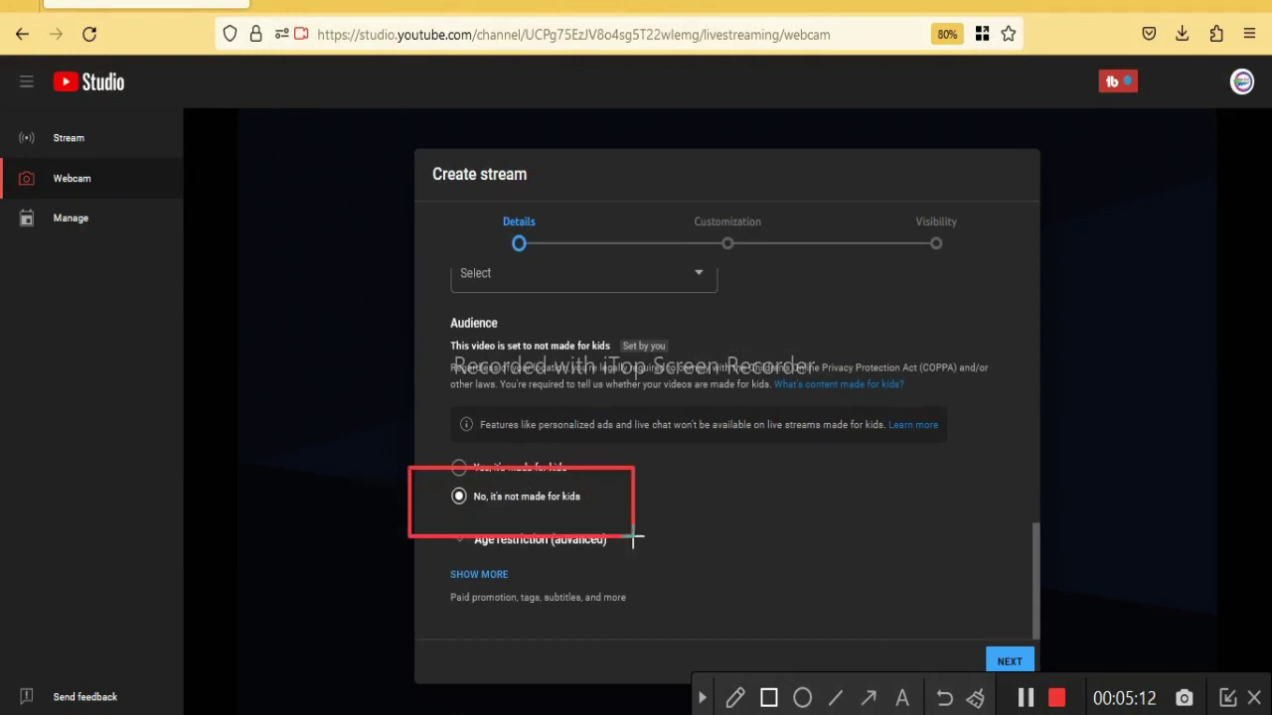
# - Close the screen recorder's drawing tools and expand the advanced age restriction section and the additional stream settings
pyautogui.click(702, 699)
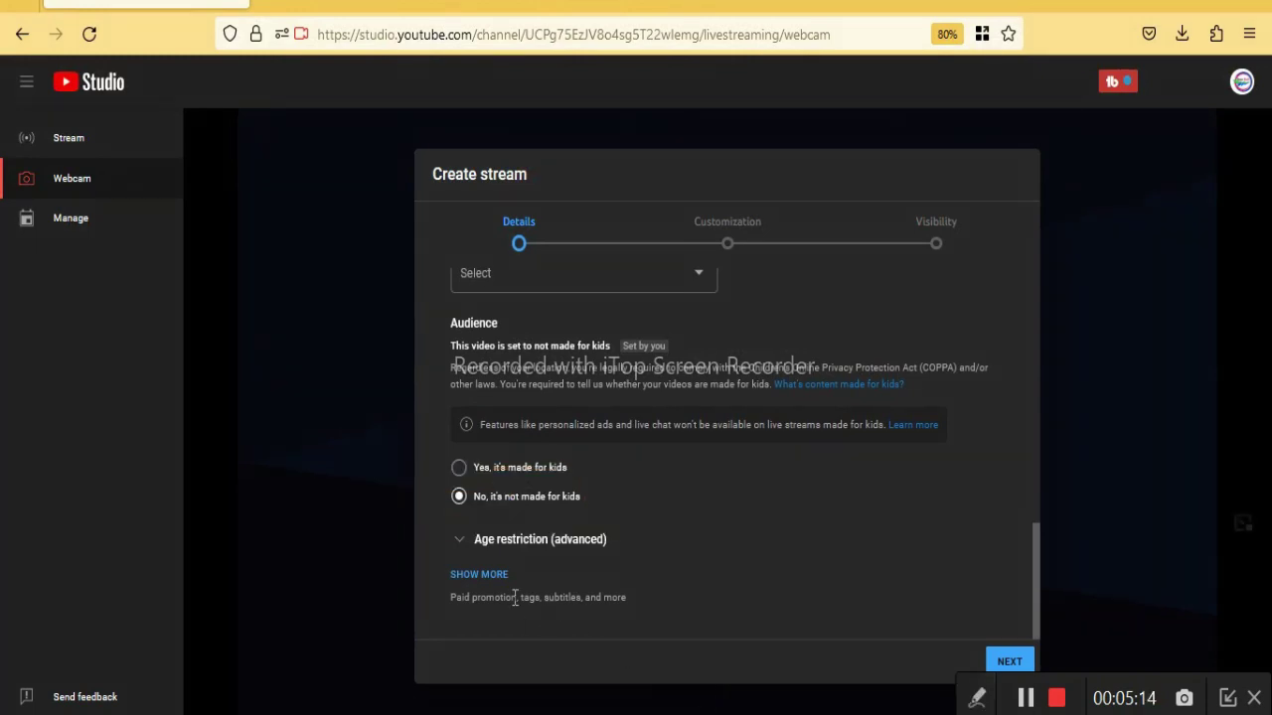
pyautogui.click(473, 547)
pyautogui.scroll(-2, 530, 541)
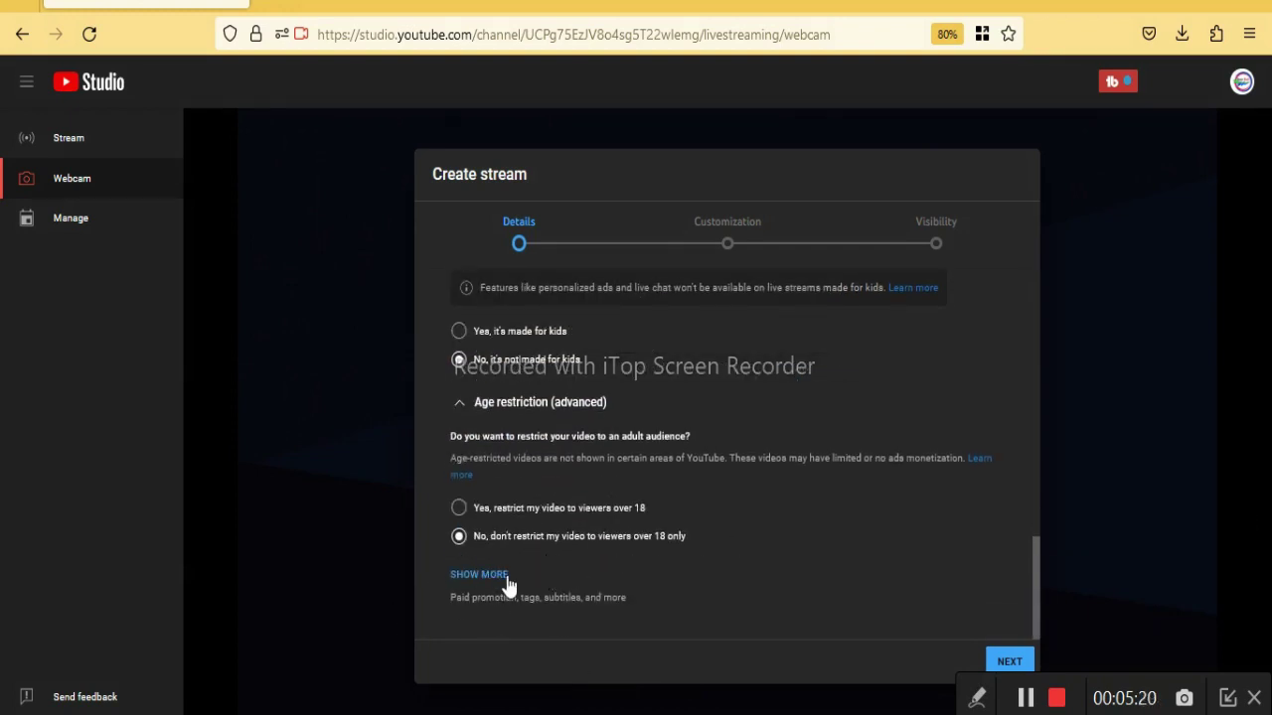
pyautogui.click(497, 578)
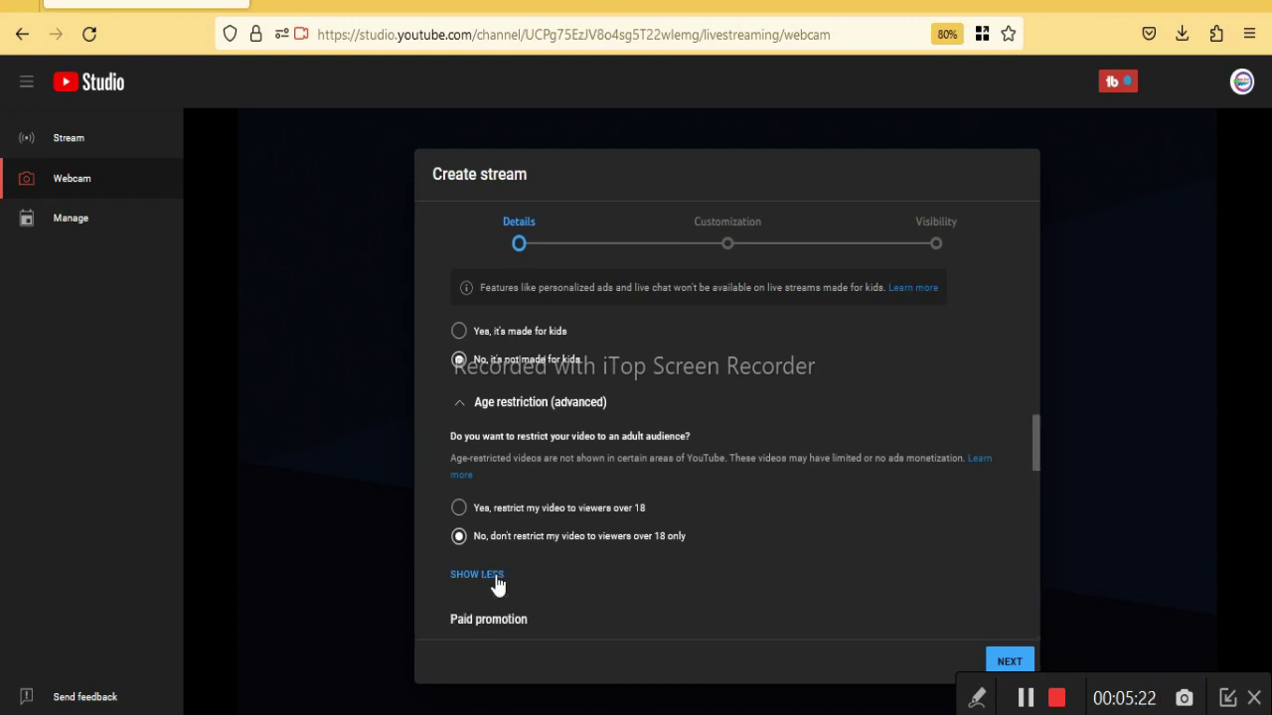
# - Add the tag "subscriber" to the stream's tags
pyautogui.scroll(-5, 613, 513)
pyautogui.scroll(-2, 577, 545)
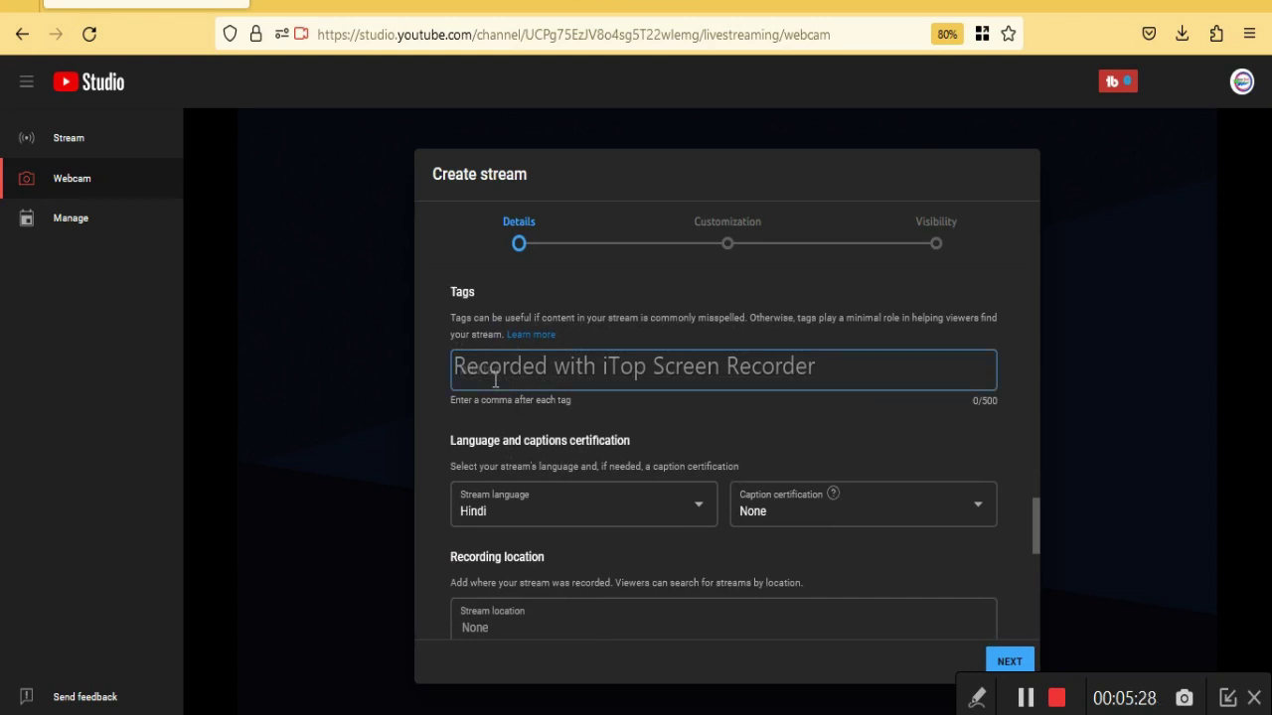
pyautogui.click(494, 378)
pyautogui.write('subscriber')
pyautogui.press(',')
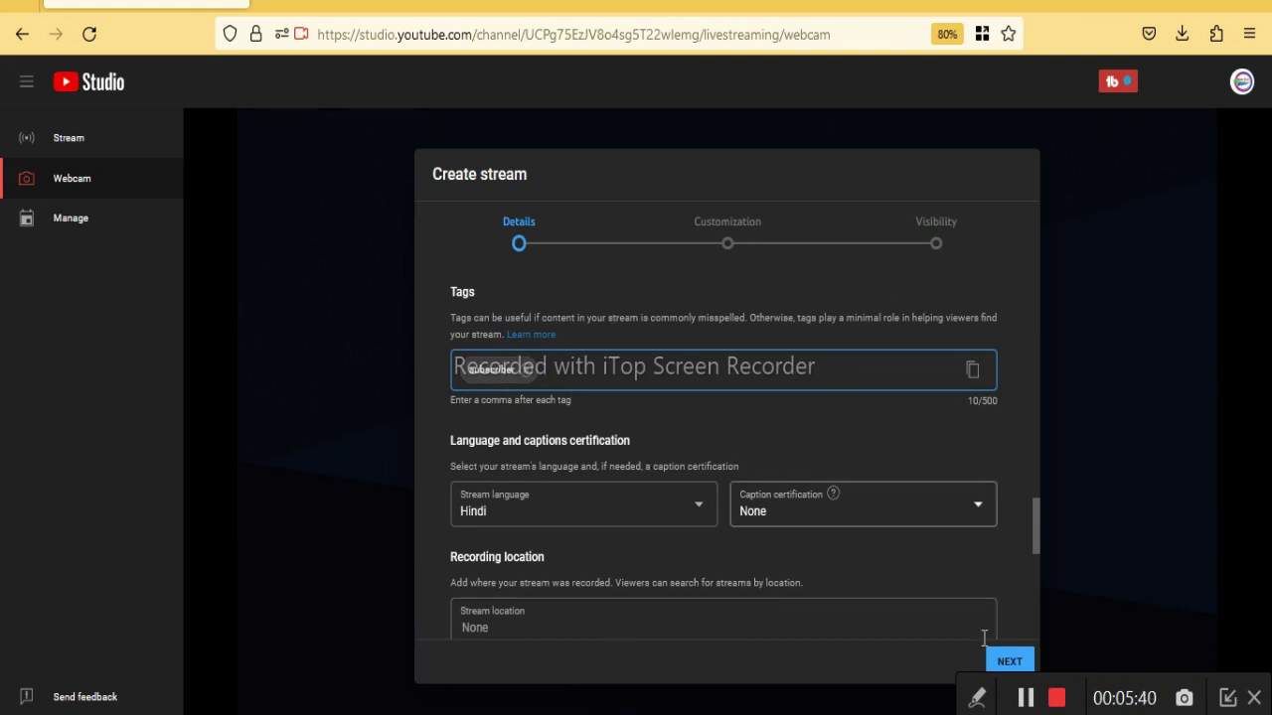
# - Outline the stream language and caption certification fields with red rectangles from the screen recorder's drawing tools, and close the drawing tools
pyautogui.click(980, 700)
pyautogui.click(768, 699)
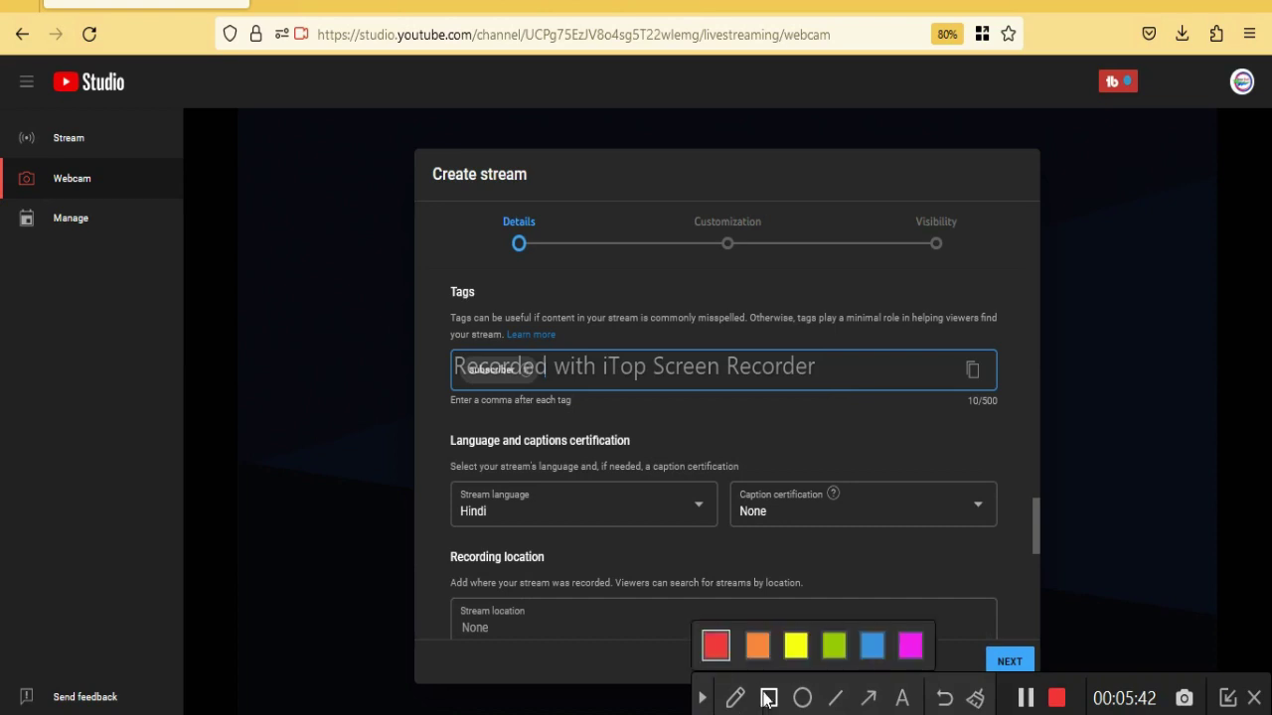
pyautogui.moveTo(448, 461)
pyautogui.mouseDown()
pyautogui.moveTo(673, 499)
pyautogui.moveTo(728, 540)
pyautogui.mouseUp()
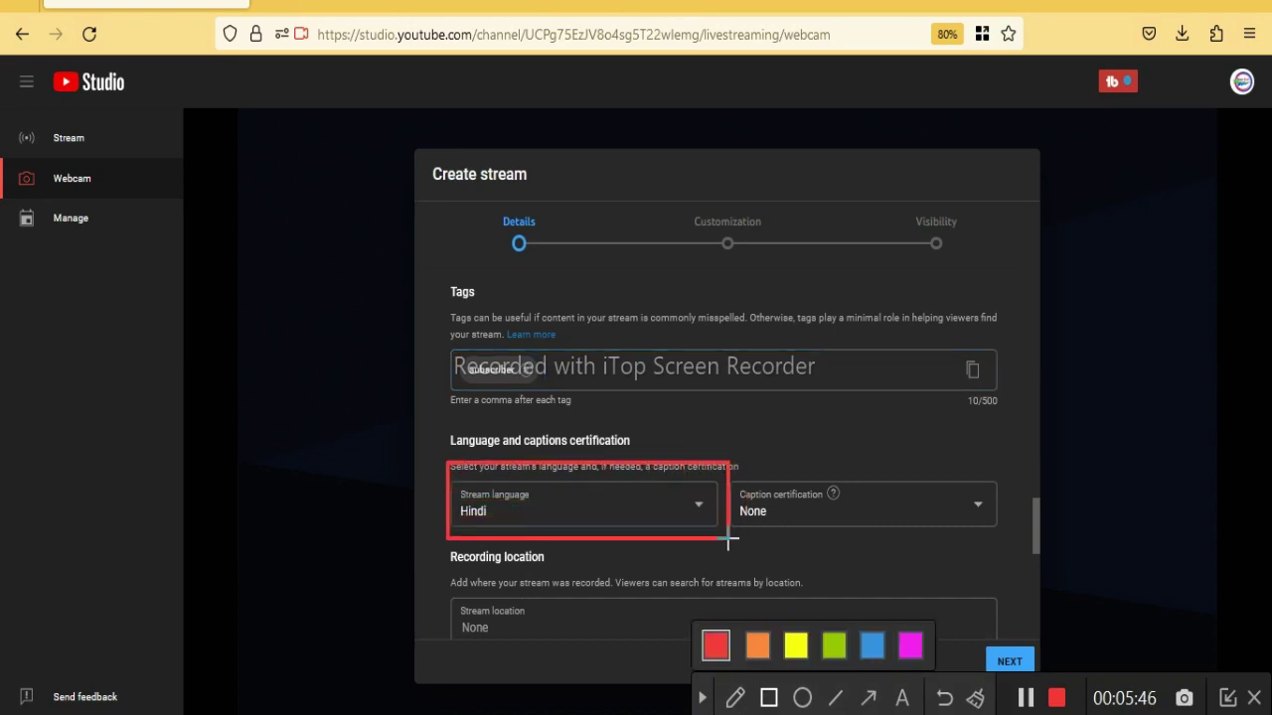
pyautogui.moveTo(735, 460)
pyautogui.mouseDown()
pyautogui.moveTo(1017, 554)
pyautogui.moveTo(1034, 546)
pyautogui.mouseUp()
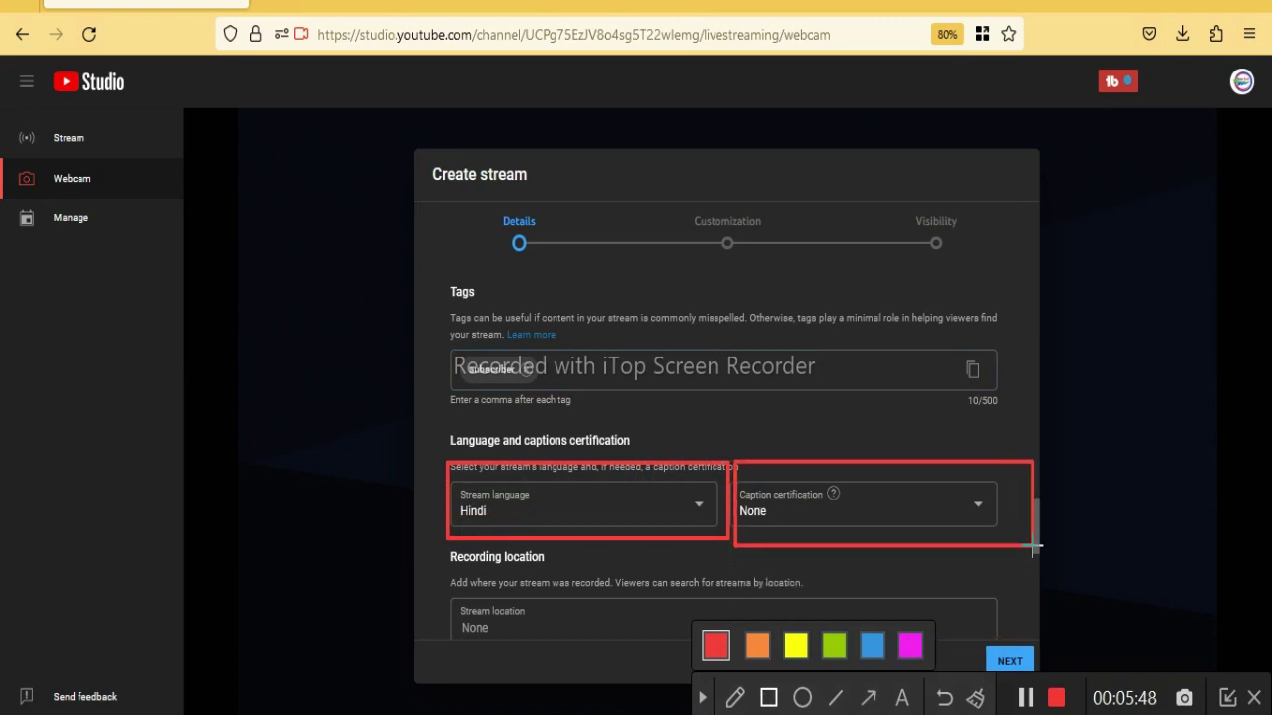
pyautogui.click(704, 699)
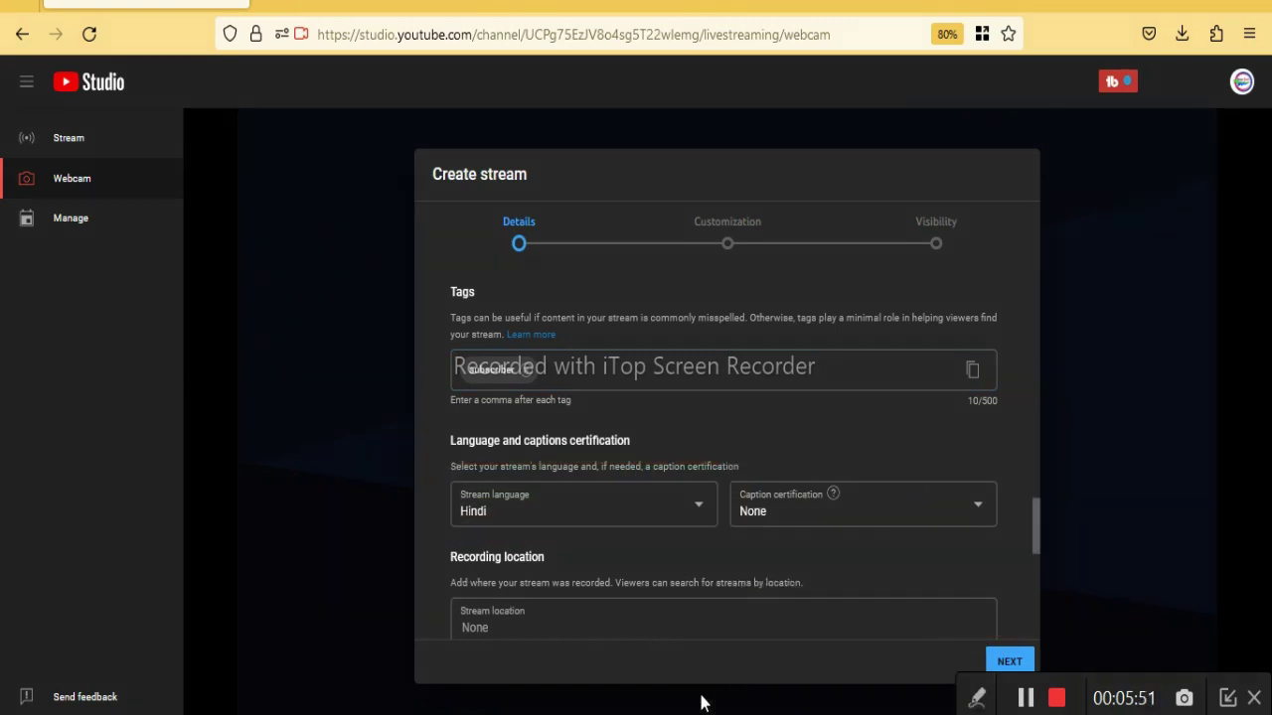
# - Look at the available stream languages and close the list without choosing another language
pyautogui.click(629, 502)
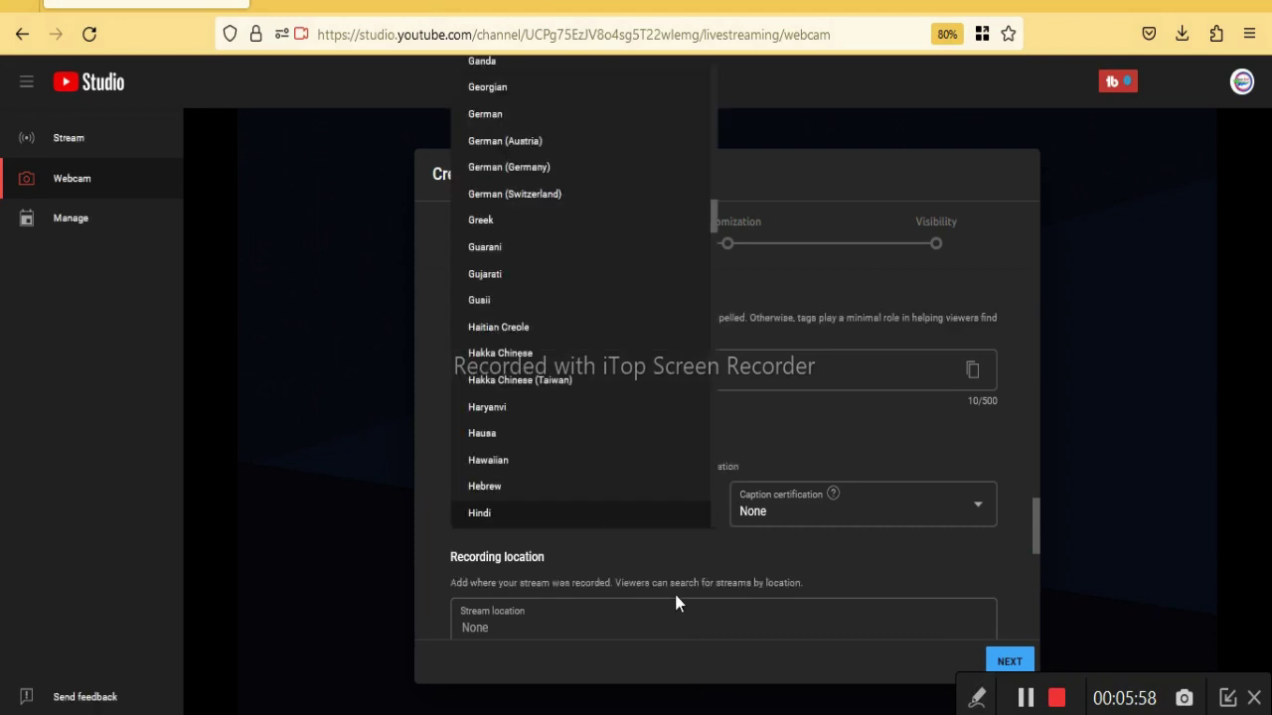
pyautogui.click(787, 428)
pyautogui.scroll(-1, 606, 512)
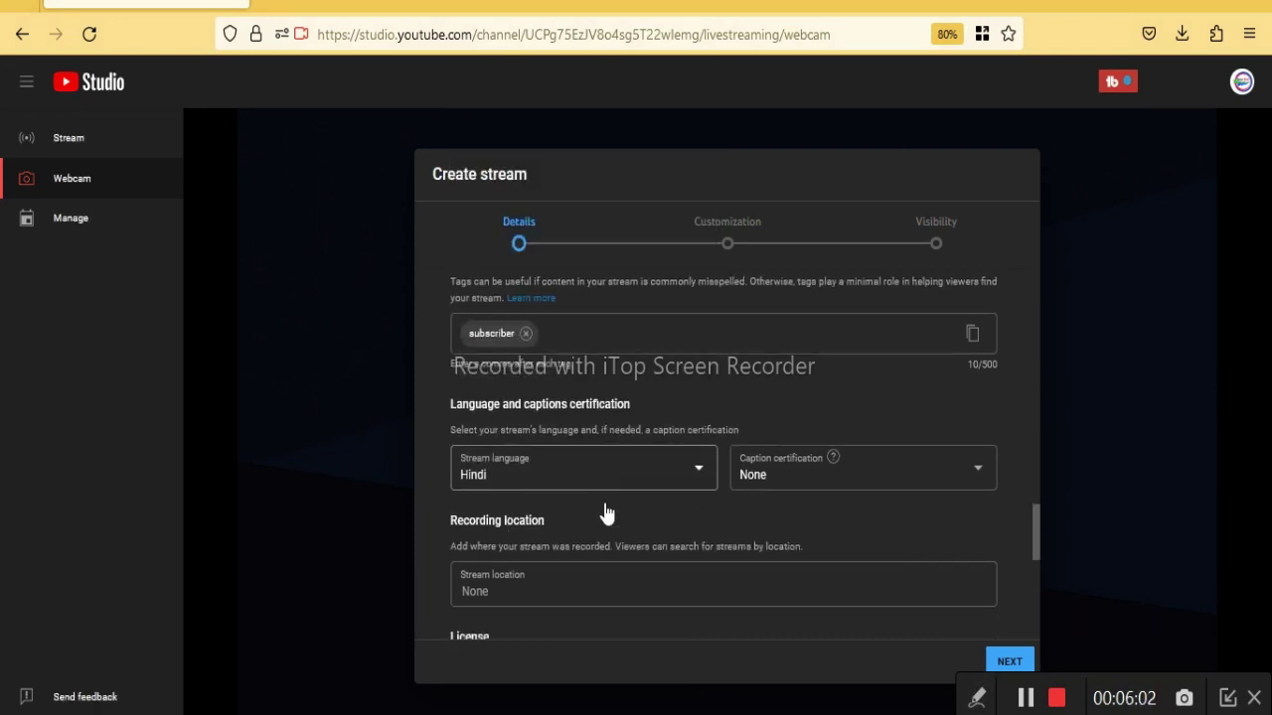
# - Set the stream's license to Creative Commons - Attribution and its comment setting to Allow all comments
pyautogui.scroll(-2, 607, 513)
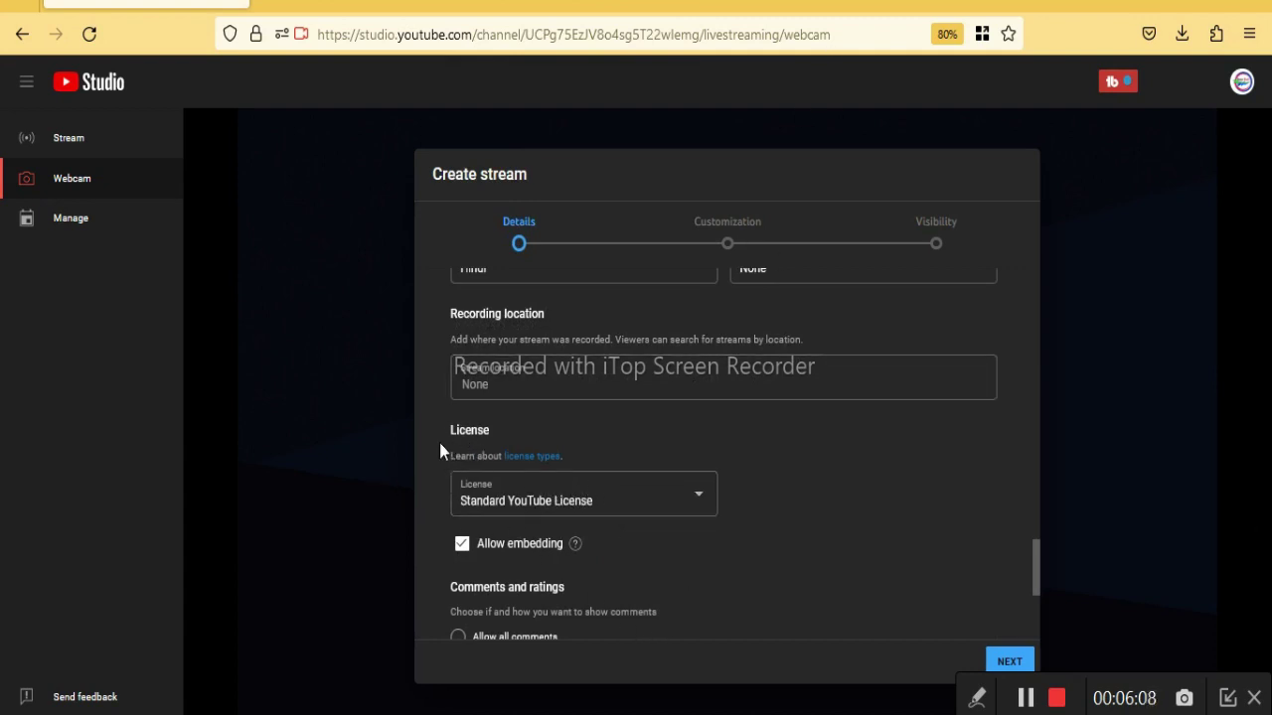
pyautogui.click(639, 507)
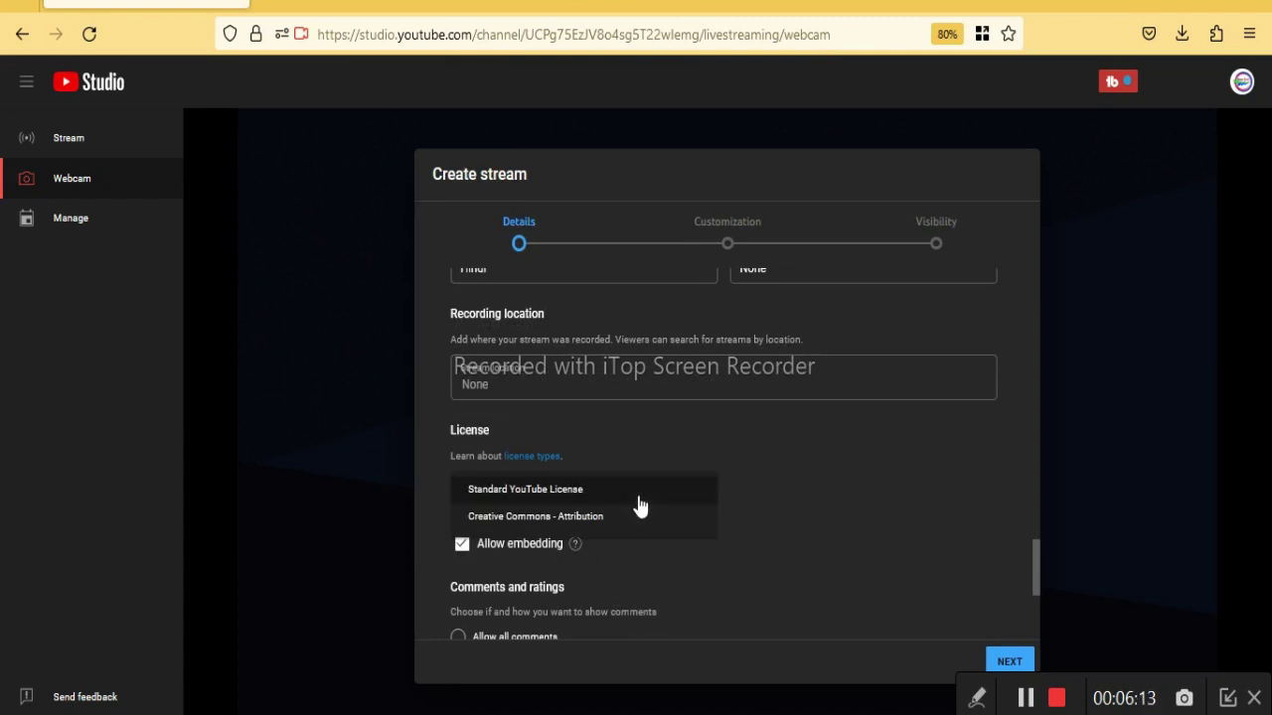
pyautogui.click(586, 517)
pyautogui.scroll(-2, 586, 517)
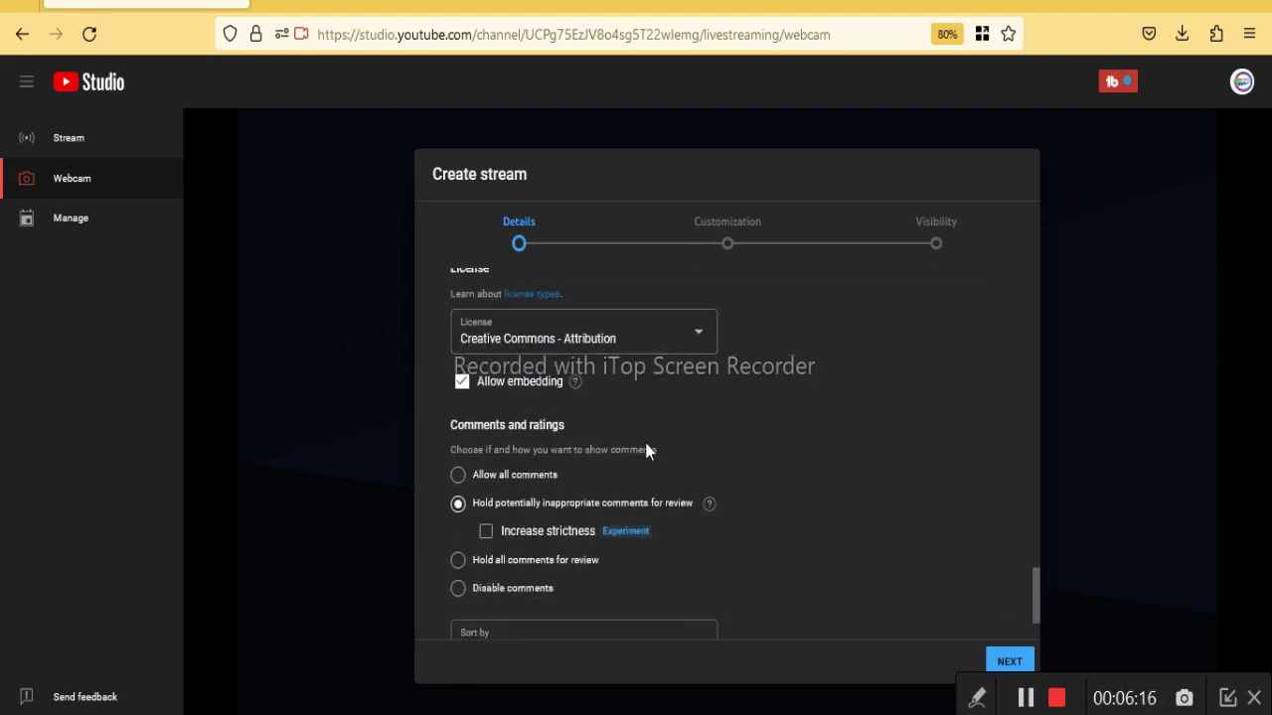
pyautogui.click(460, 479)
pyautogui.scroll(-1, 517, 506)
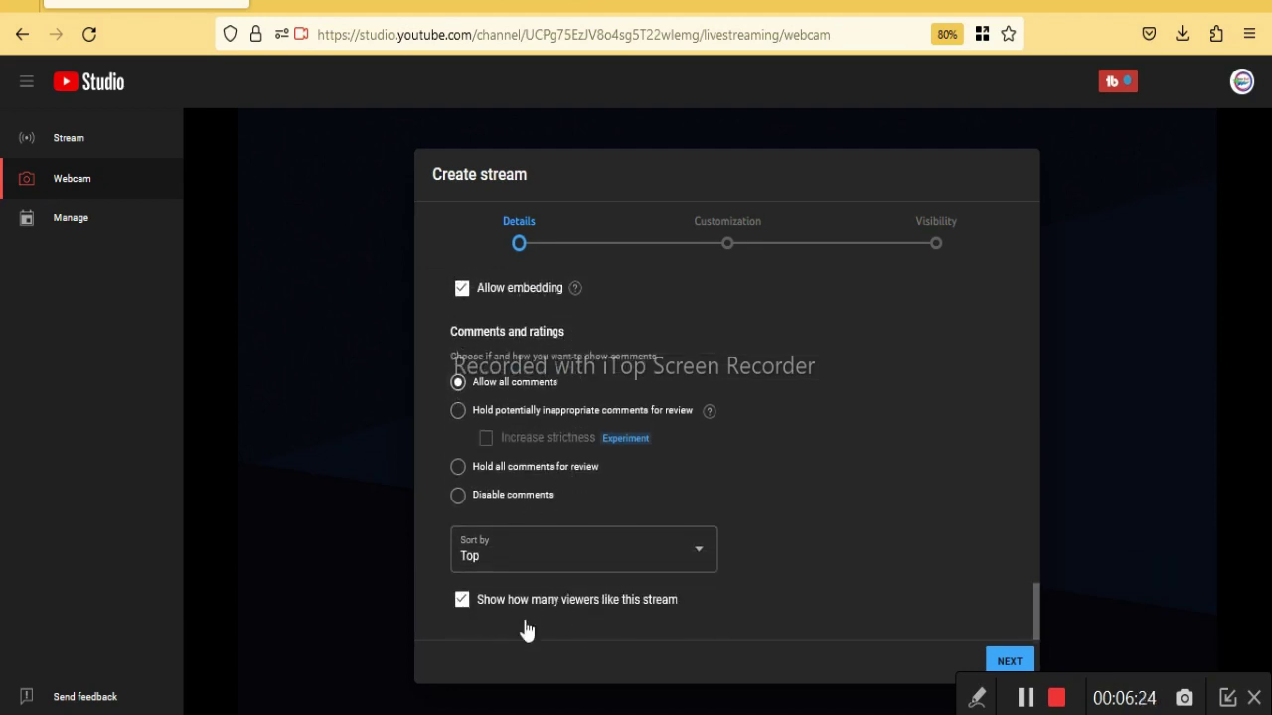
# - Outline the "Show how many viewers like this stream" option with a red rectangle from the screen recorder, and close the drawing tools
pyautogui.click(975, 702)
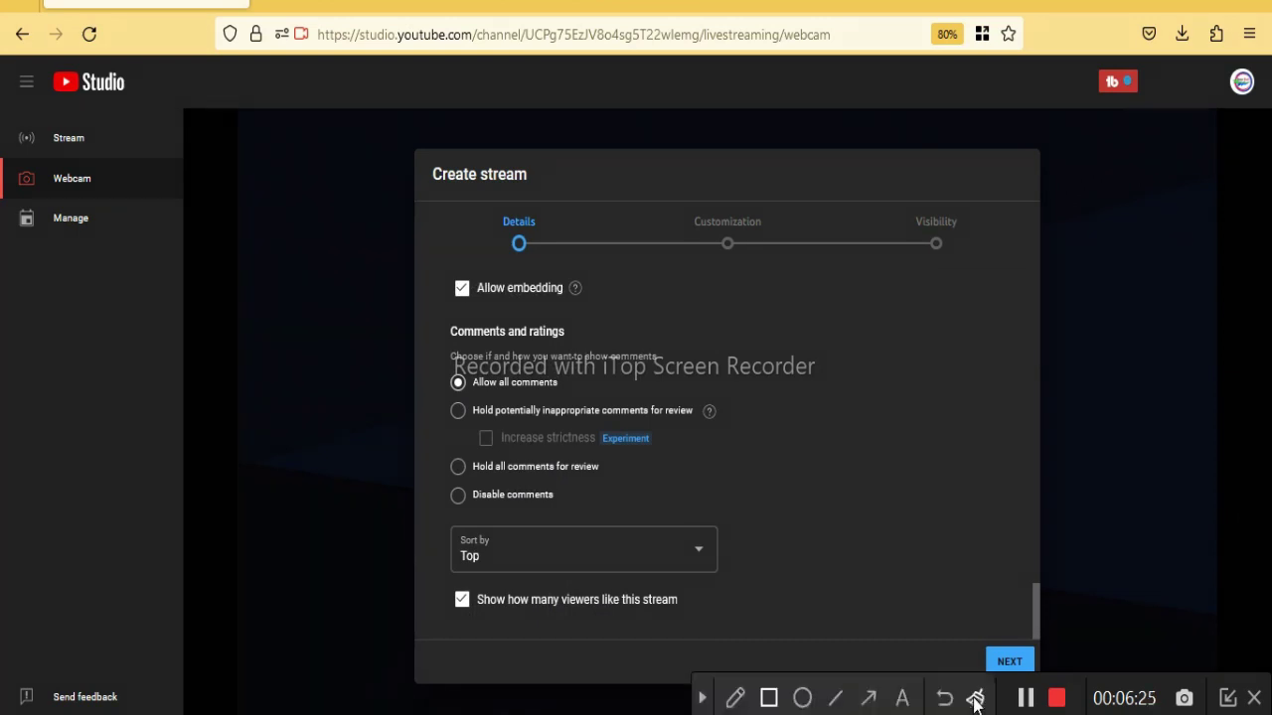
pyautogui.click(768, 698)
pyautogui.moveTo(725, 589)
pyautogui.mouseDown()
pyautogui.moveTo(438, 603)
pyautogui.moveTo(397, 636)
pyautogui.moveTo(439, 624)
pyautogui.mouseUp()
pyautogui.click(701, 698)
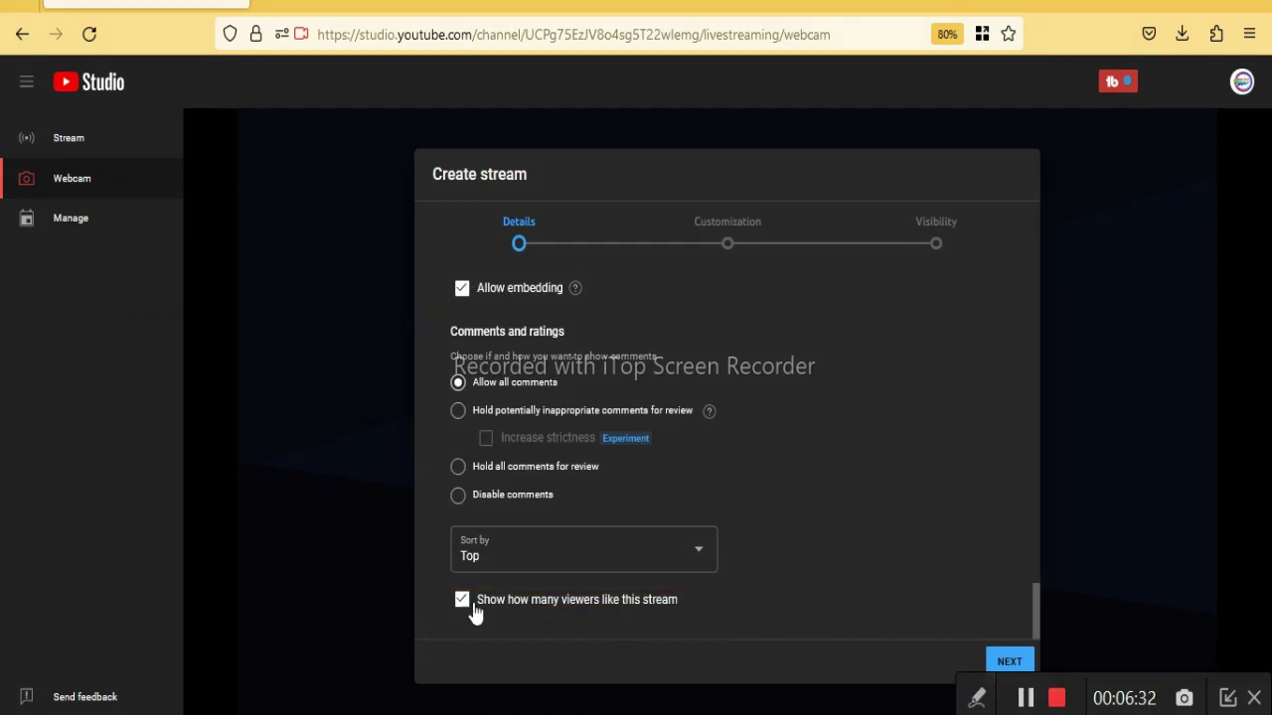
# - Toggle the "Show how many viewers like this stream" option and continue to the Customization stage of the stream setup
pyautogui.click(463, 601)
pyautogui.scroll(2, 673, 411)
pyautogui.scroll(4, 673, 411)
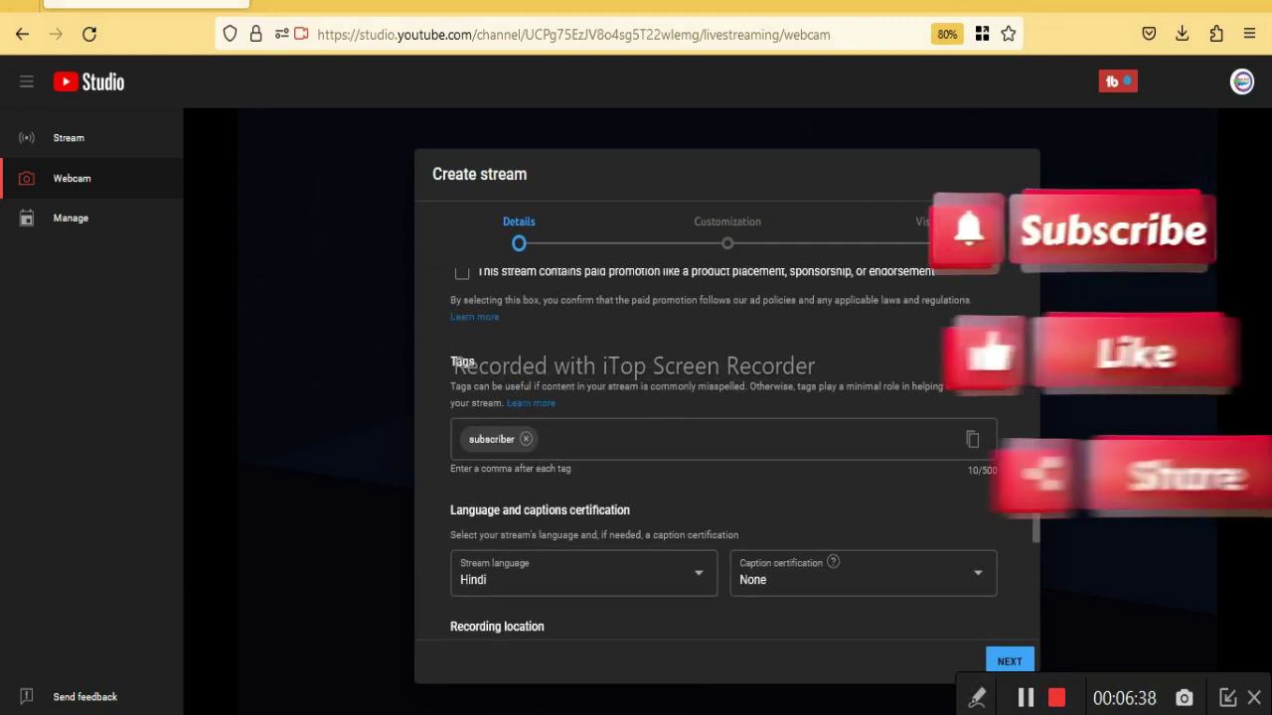
pyautogui.click(1022, 661)
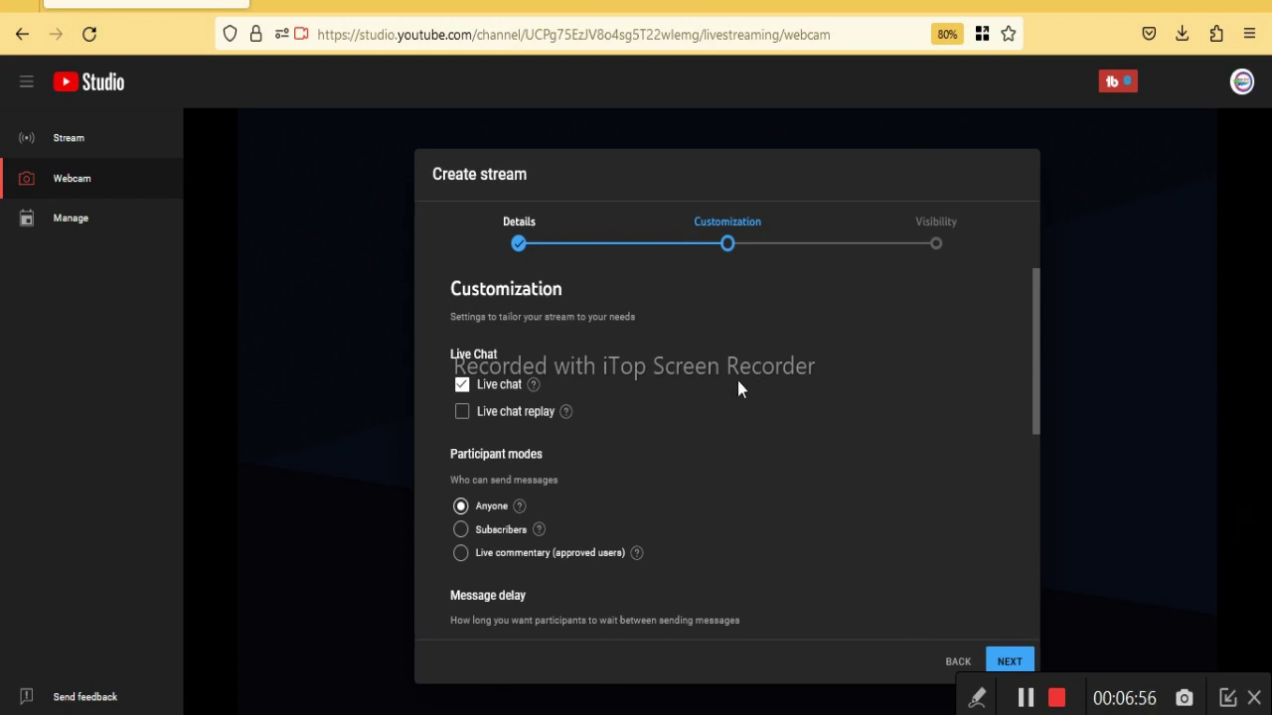
# - Outline the Live chat and Live chat replay options with separate red rectangles from the screen recorder, and close the drawing tools
pyautogui.click(977, 697)
pyautogui.click(768, 698)
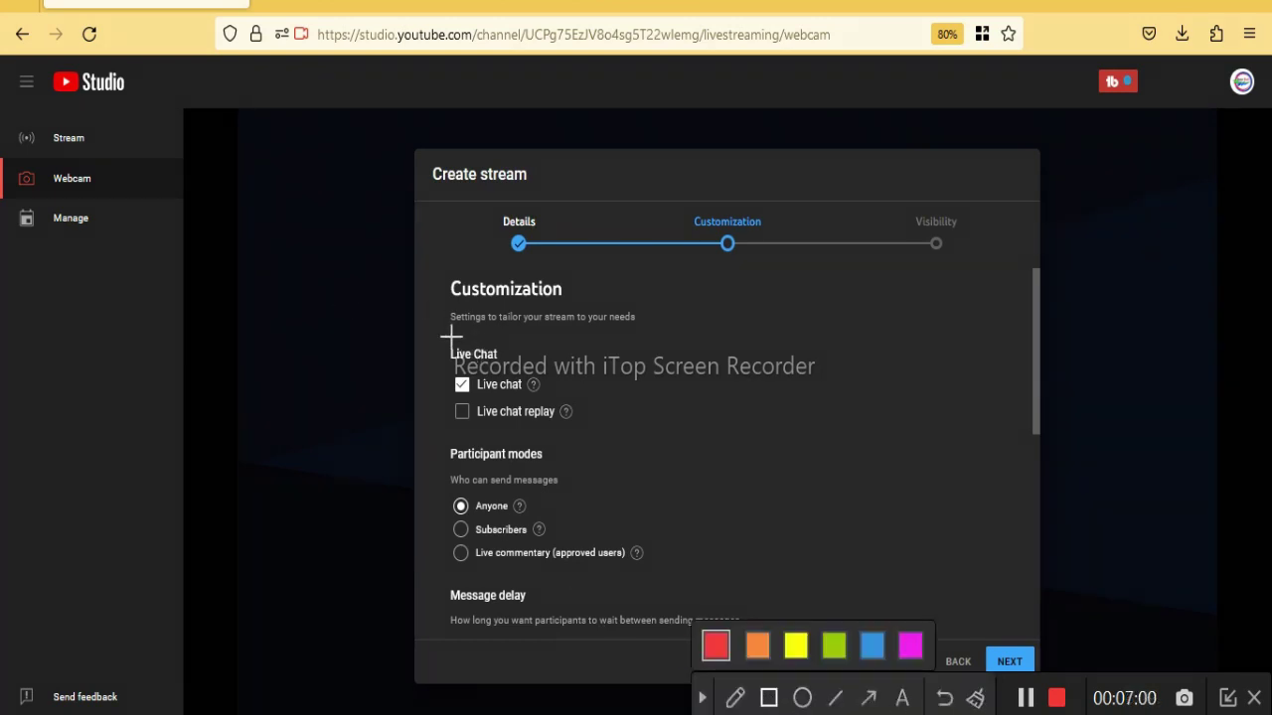
pyautogui.moveTo(434, 331)
pyautogui.mouseDown()
pyautogui.moveTo(460, 360)
pyautogui.moveTo(573, 391)
pyautogui.mouseUp()
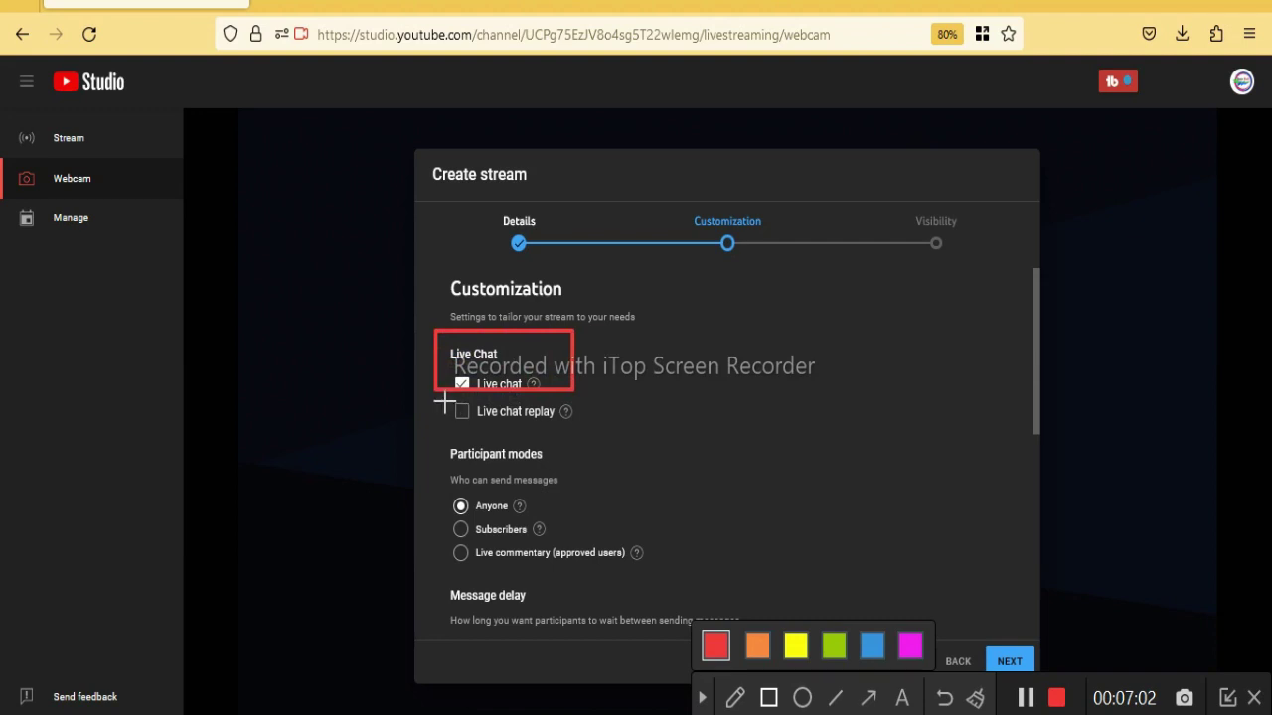
pyautogui.moveTo(444, 398); pyautogui.dragTo(600, 425)
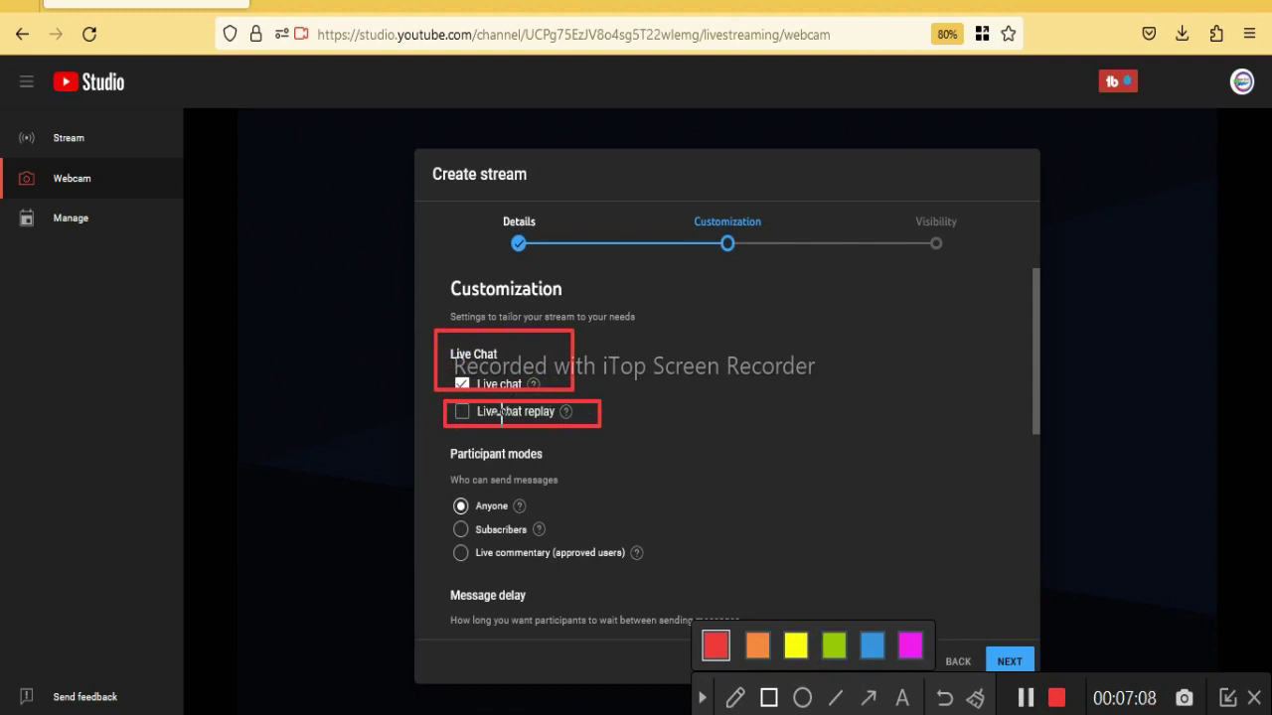
pyautogui.click(702, 697)
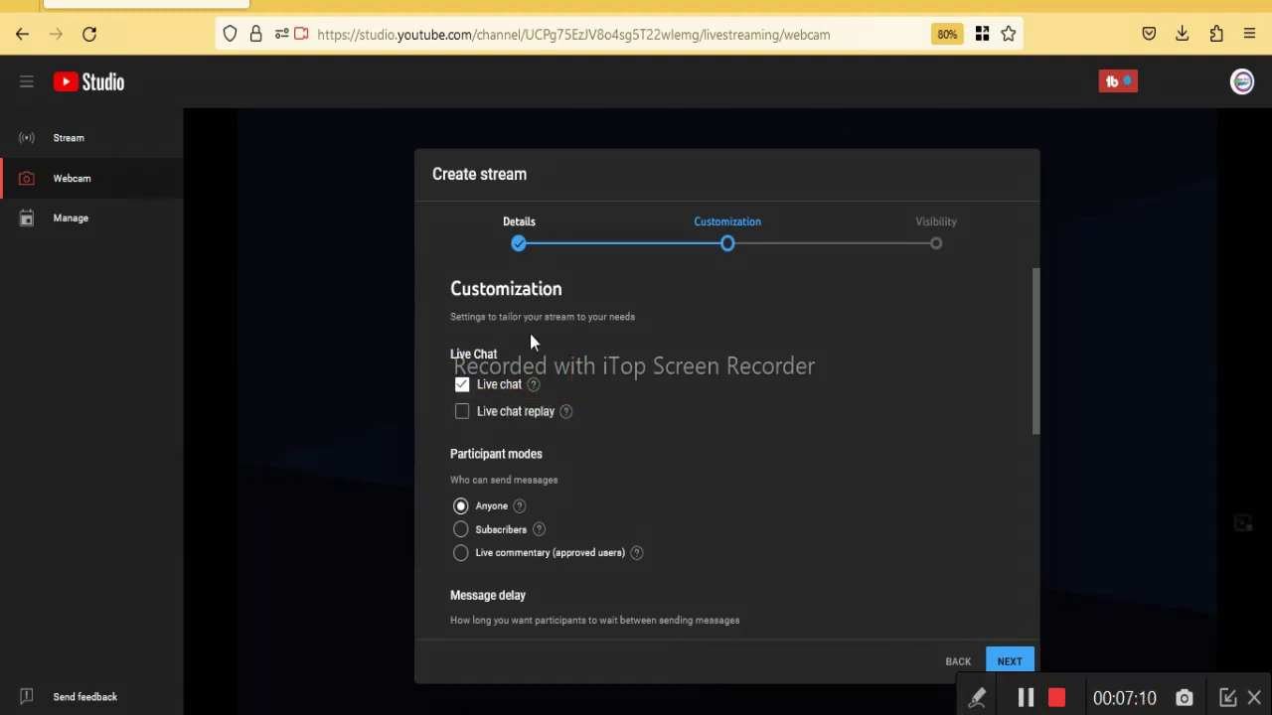
pyautogui.moveTo(422, 360); pyautogui.dragTo(541, 403)
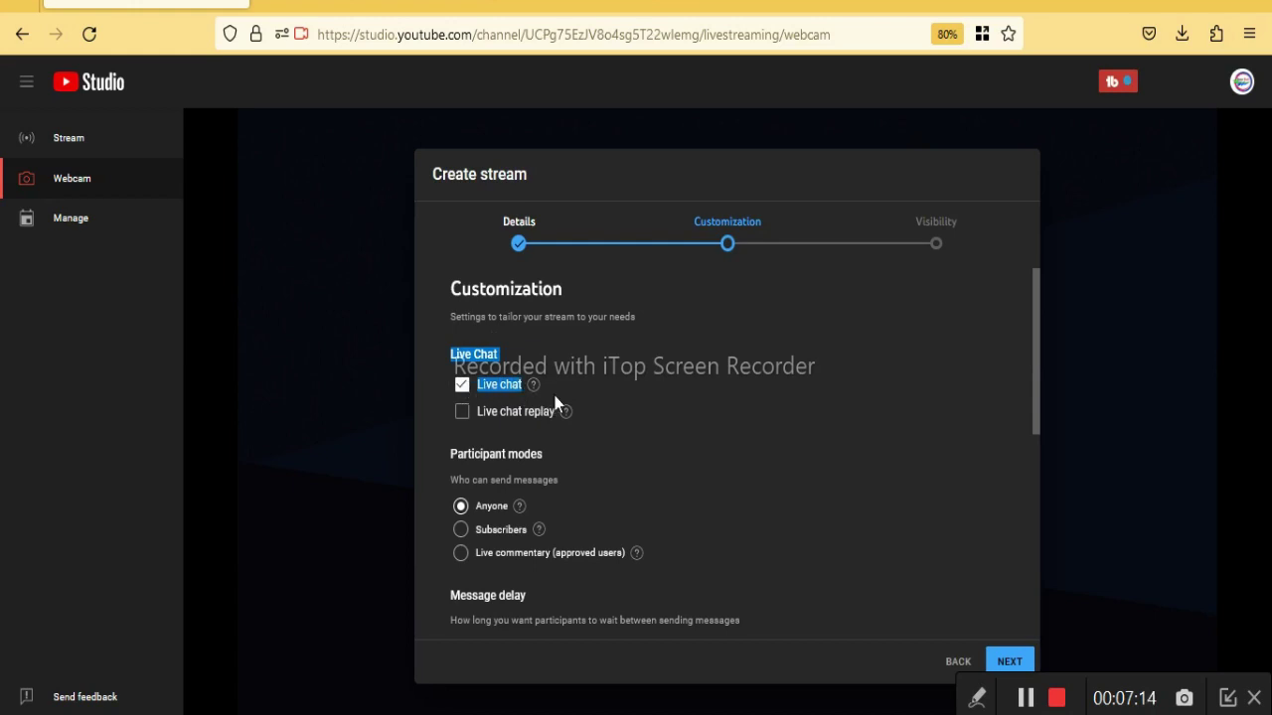
pyautogui.click(723, 348)
# - Outline the Participant modes section with a red rectangle from the screen recorder's drawing tools, and close the drawing tools
pyautogui.scroll(-2, 725, 345)
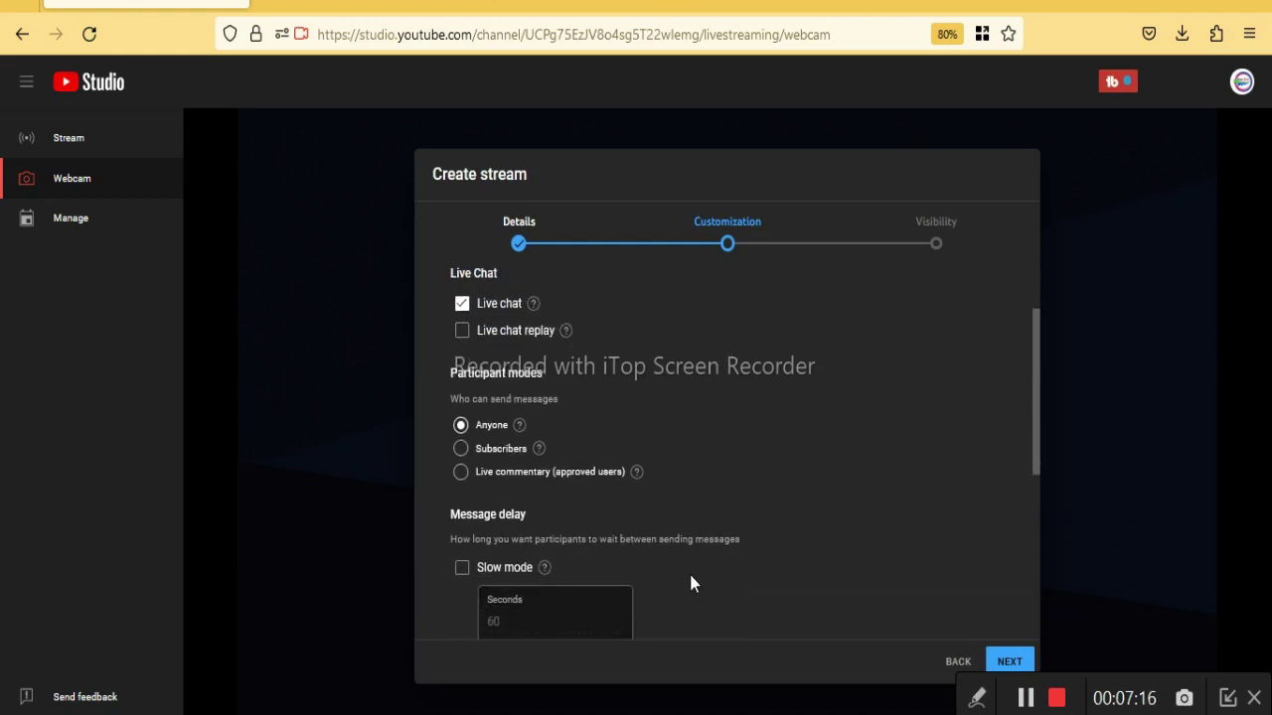
pyautogui.click(977, 698)
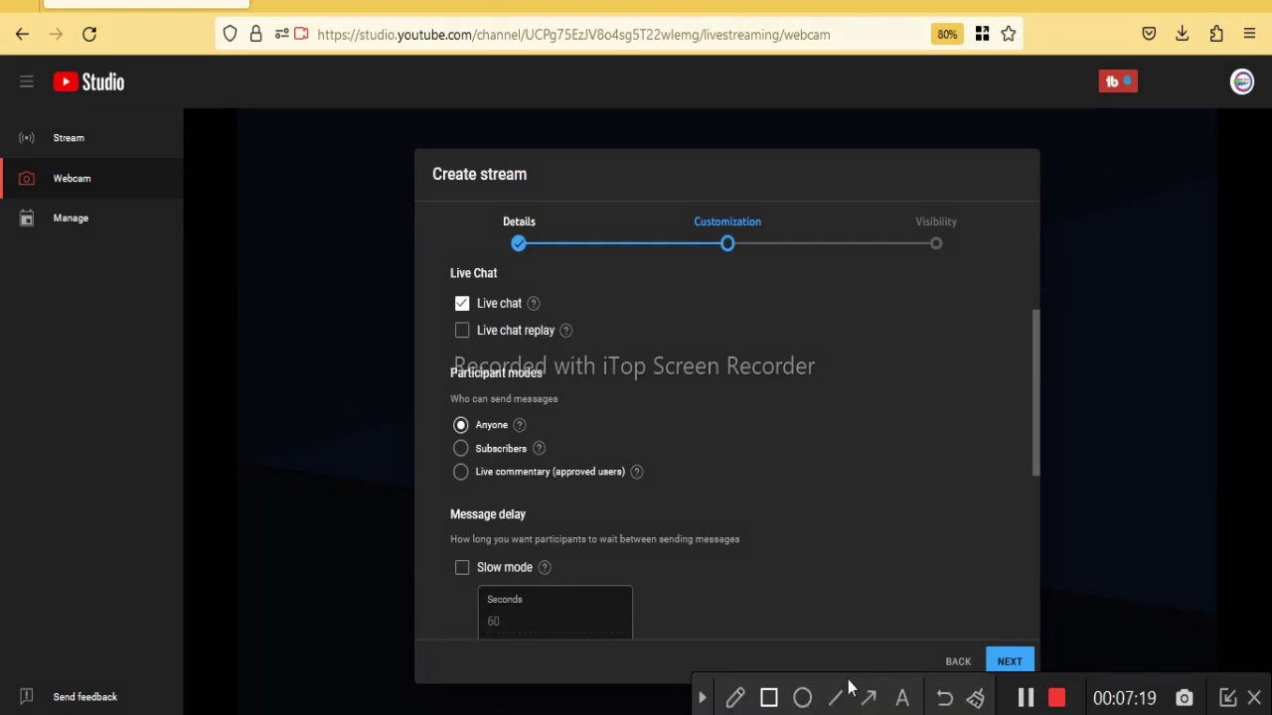
pyautogui.click(769, 699)
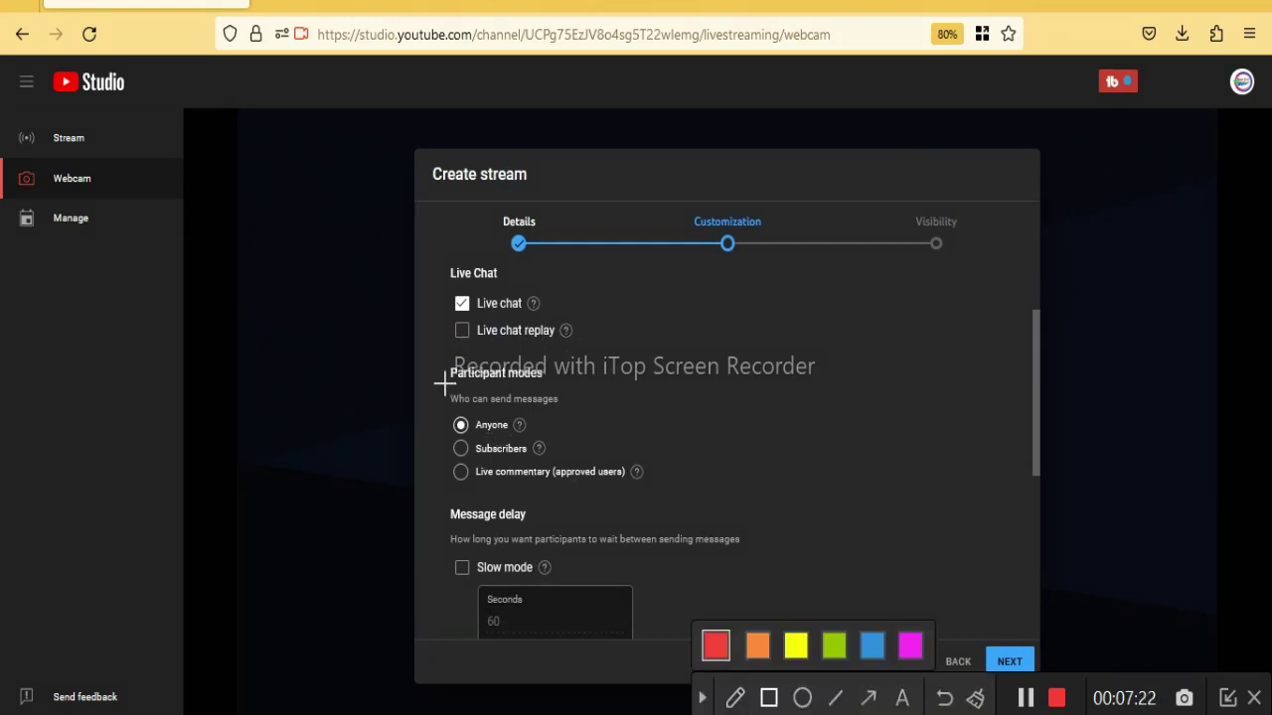
pyautogui.moveTo(435, 361)
pyautogui.mouseDown()
pyautogui.moveTo(687, 494)
pyautogui.moveTo(704, 488)
pyautogui.mouseUp()
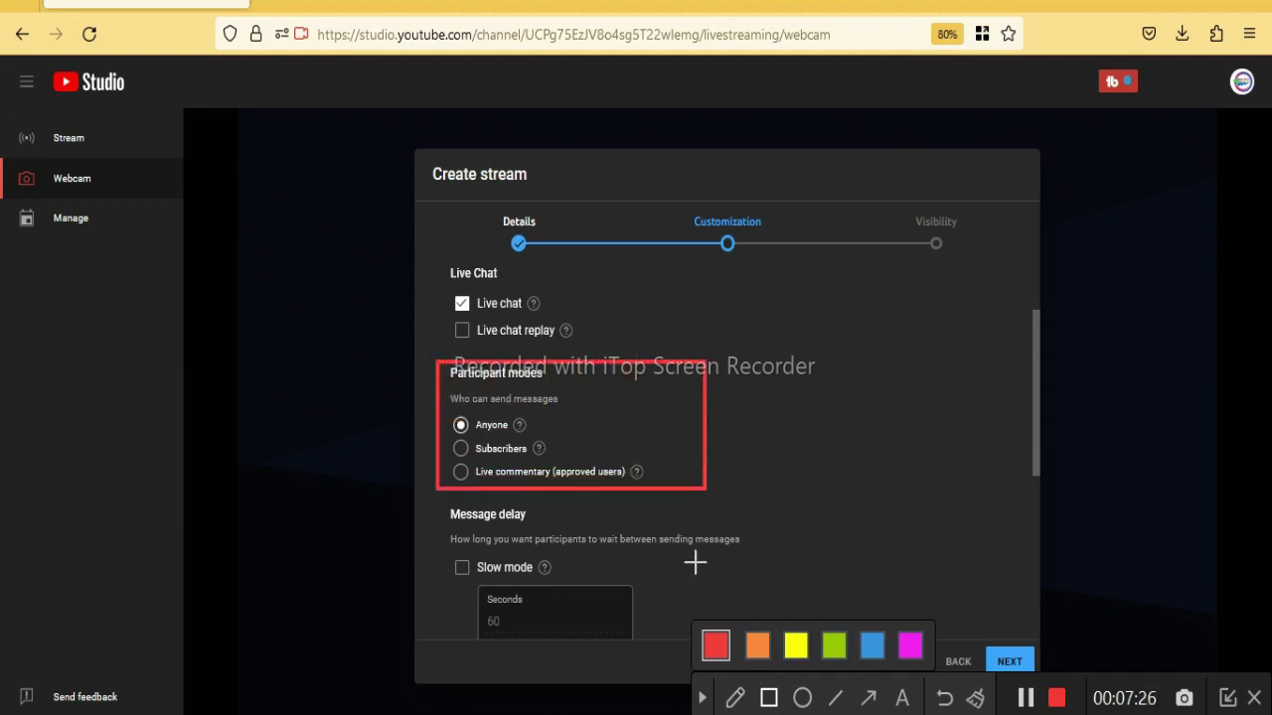
pyautogui.click(702, 699)
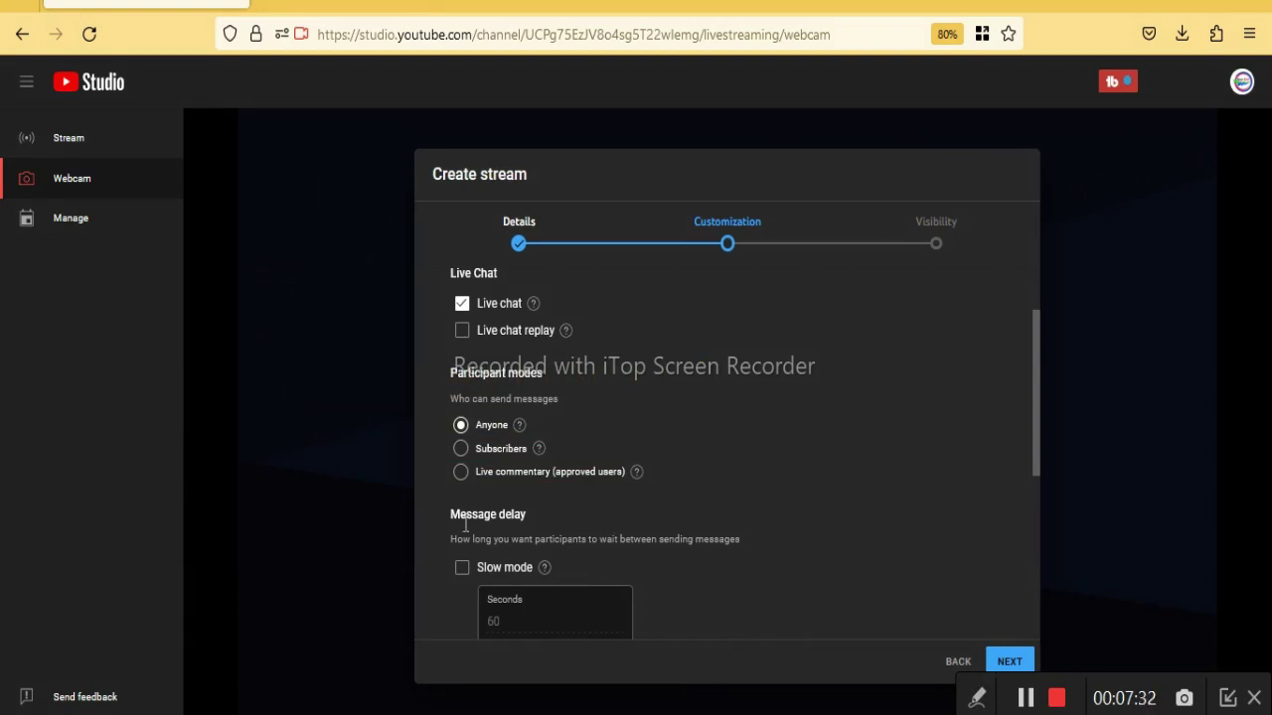
# - Set the participant mode to Subscribers and temporarily outline the minimum subscribe time field with a red rectangle from the screen recorder
pyautogui.click(460, 450)
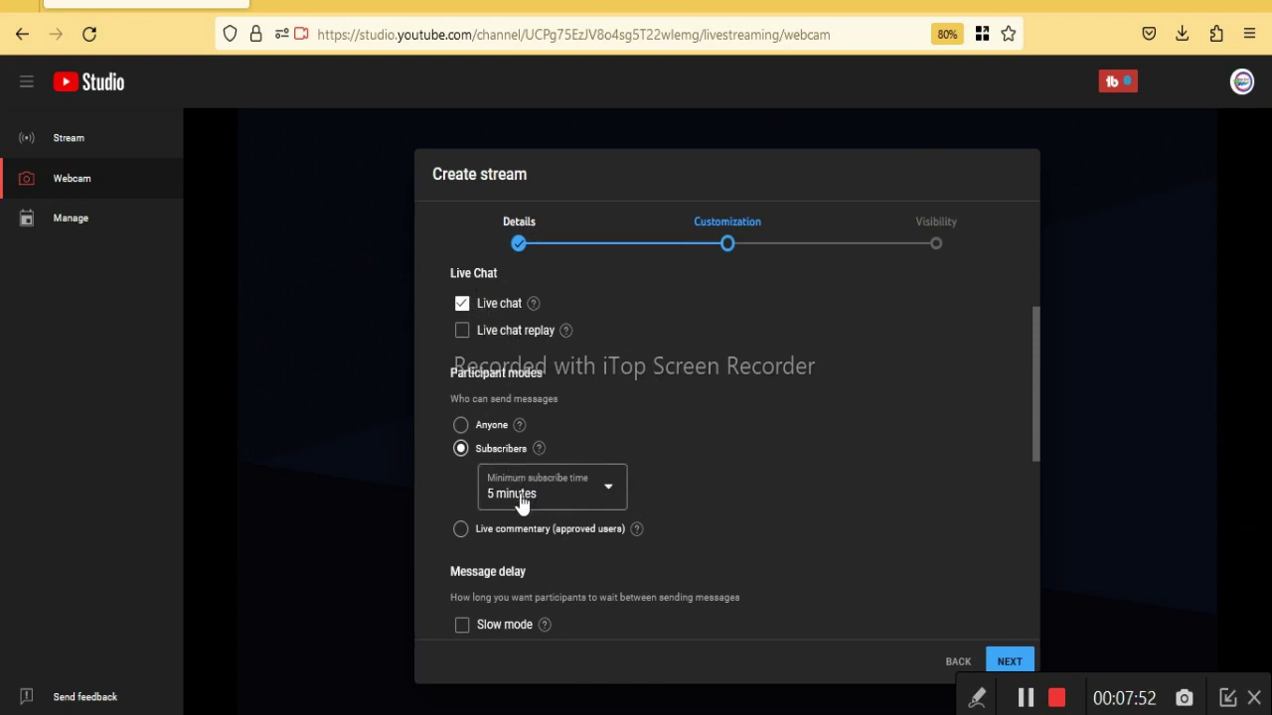
pyautogui.click(974, 697)
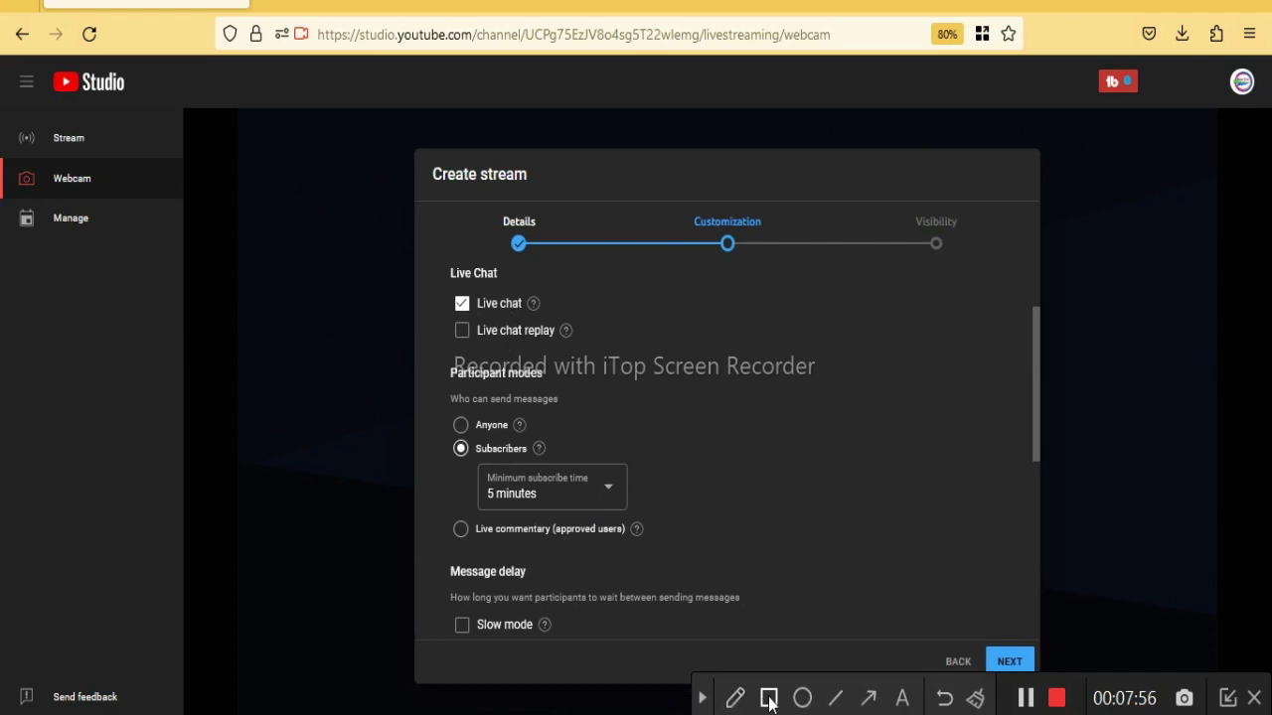
pyautogui.moveTo(490, 440); pyautogui.dragTo(661, 515)
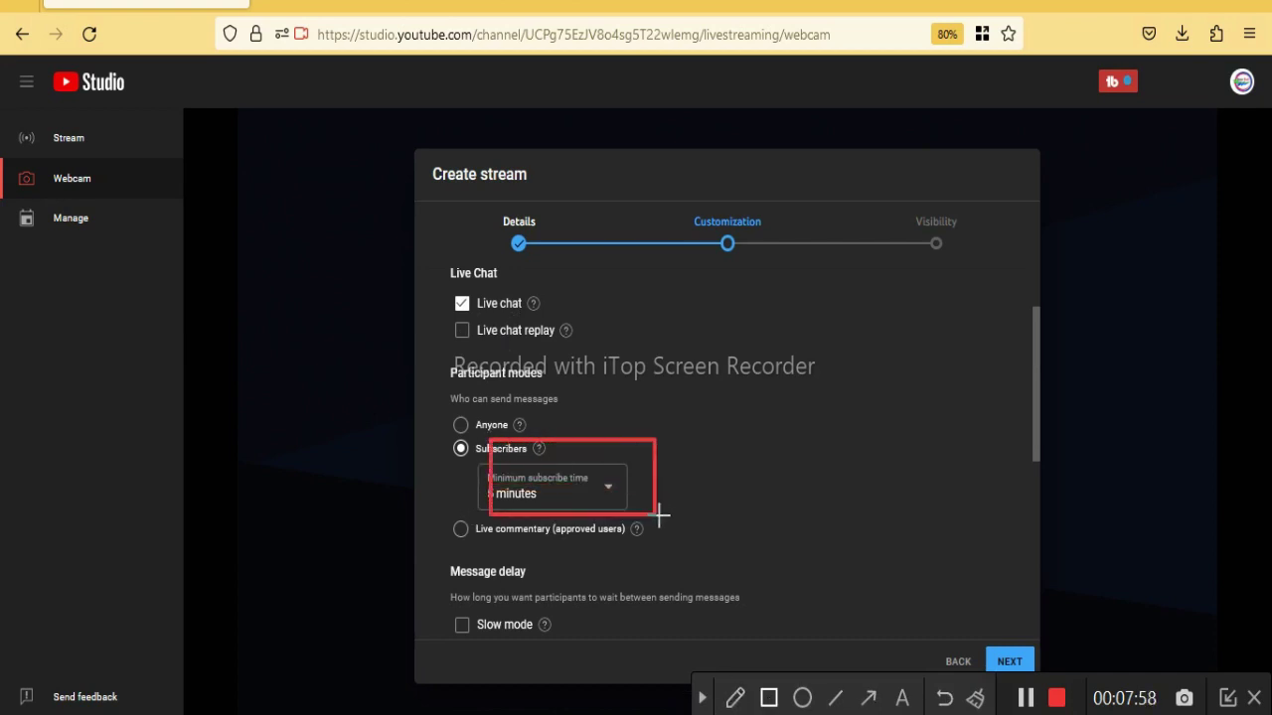
pyautogui.click(703, 699)
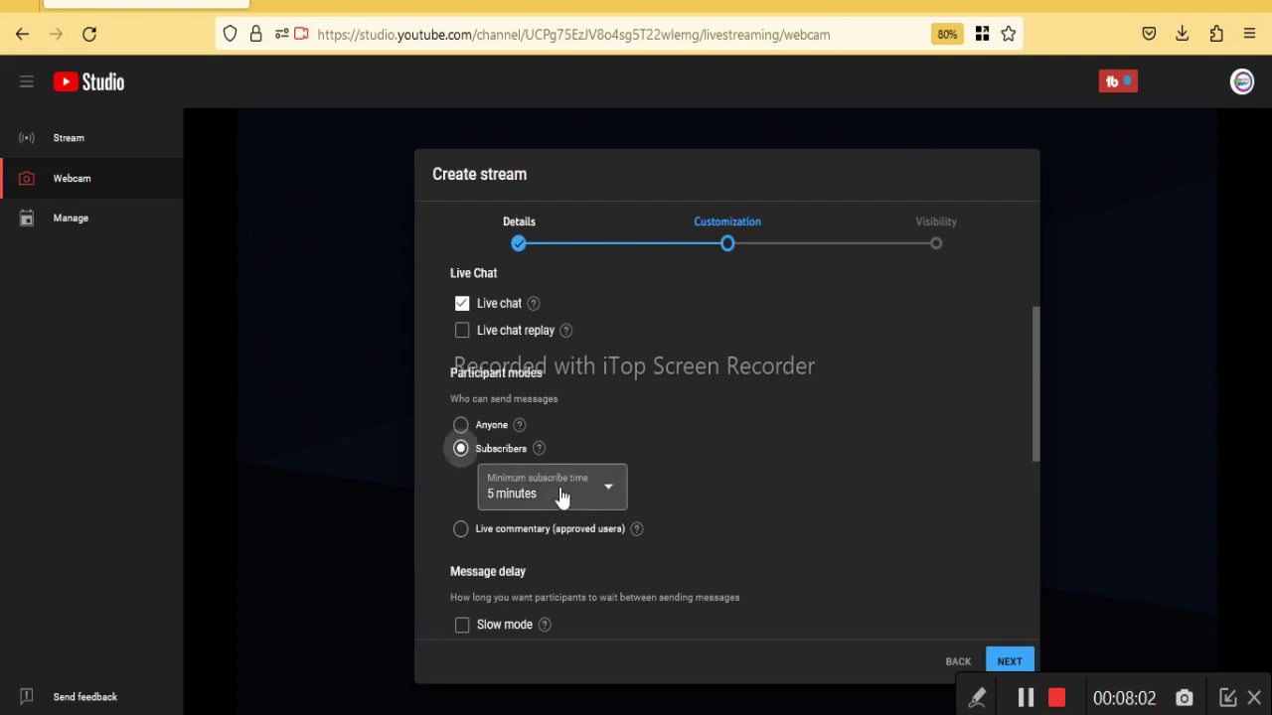
# - Set the subscribers' minimum subscribe time to Any duration
pyautogui.click(561, 497)
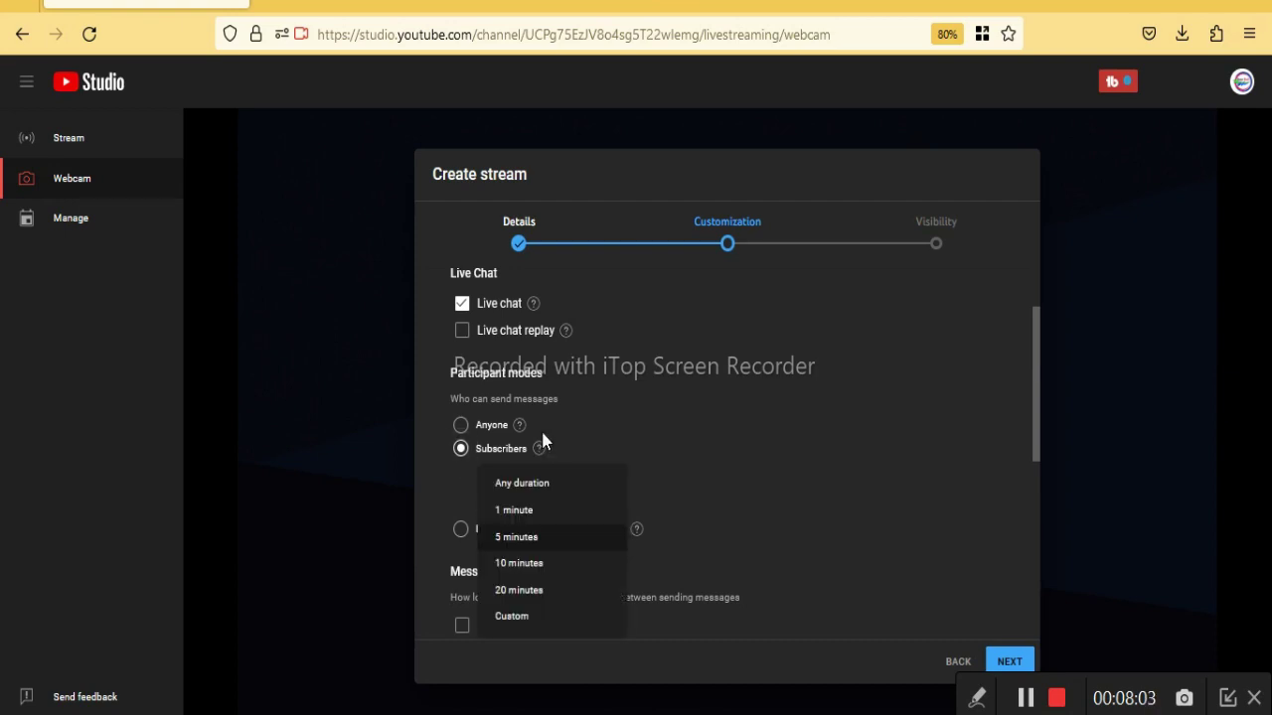
pyautogui.click(528, 487)
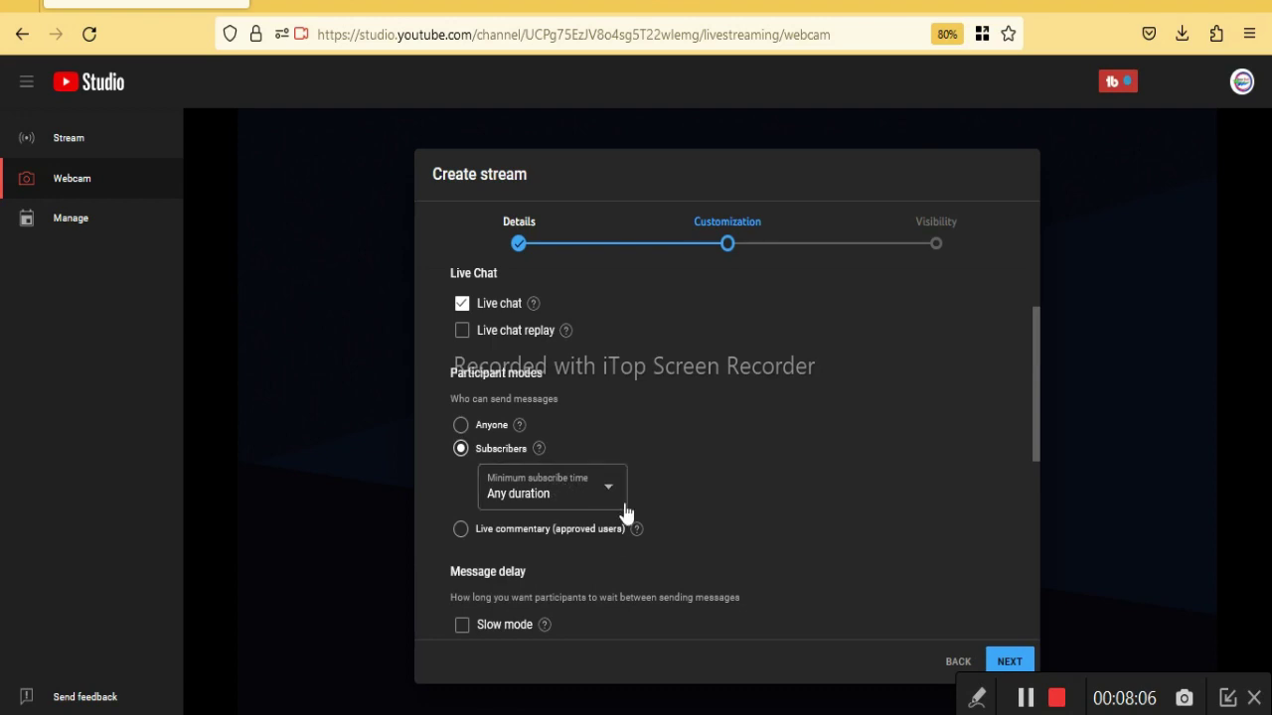
# - Review the message delay, redirect and trailer options, leaving them unset, and continue to the stream's visibility settings
pyautogui.scroll(-3, 627, 514)
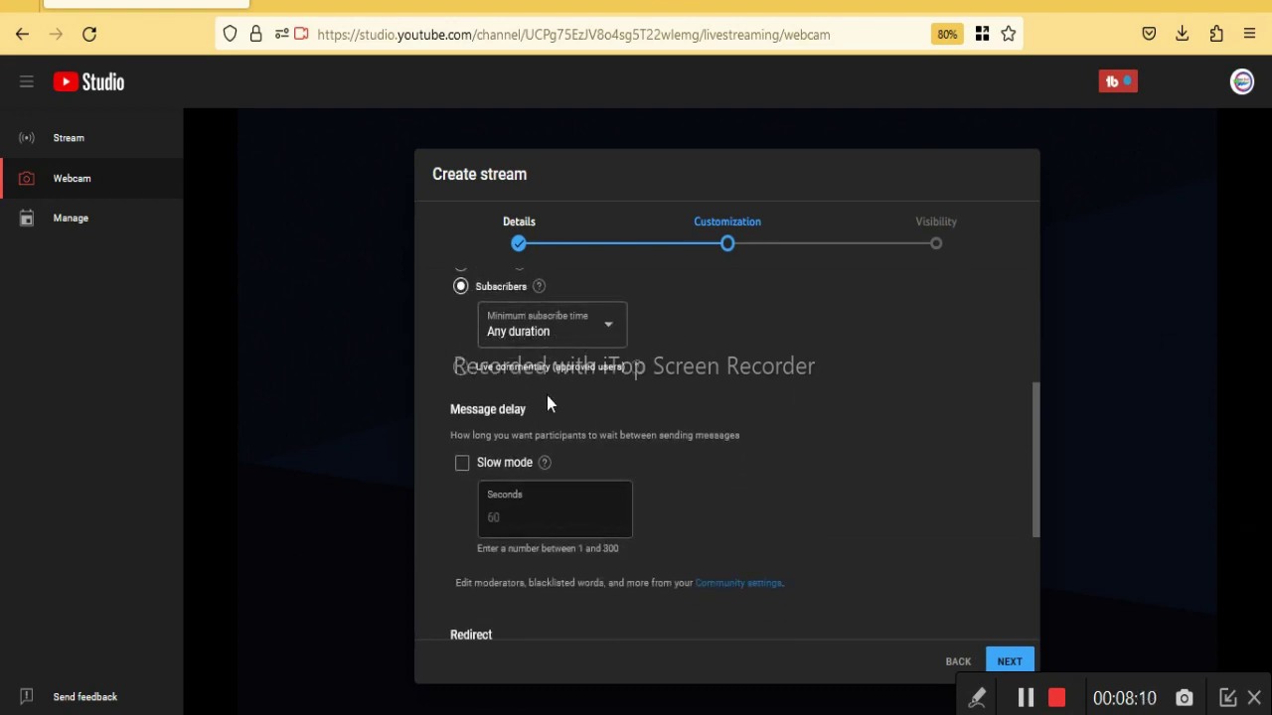
pyautogui.scroll(-4, 610, 437)
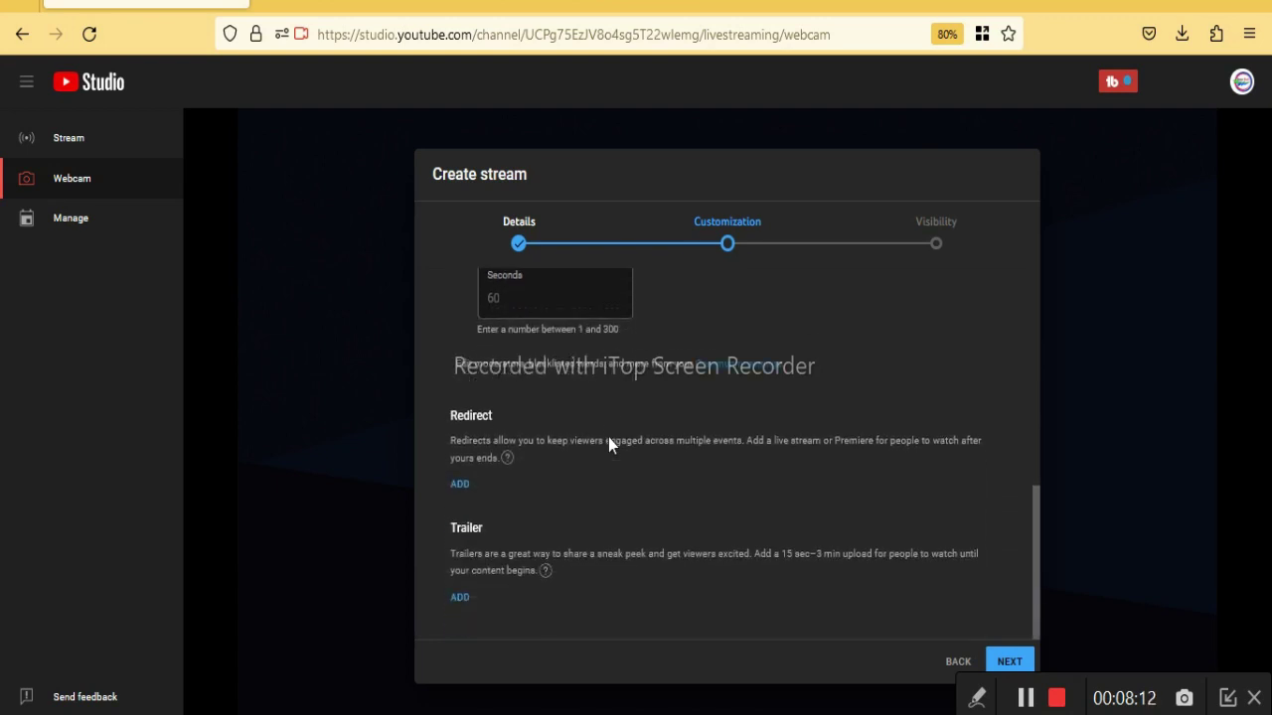
pyautogui.scroll(1, 538, 410)
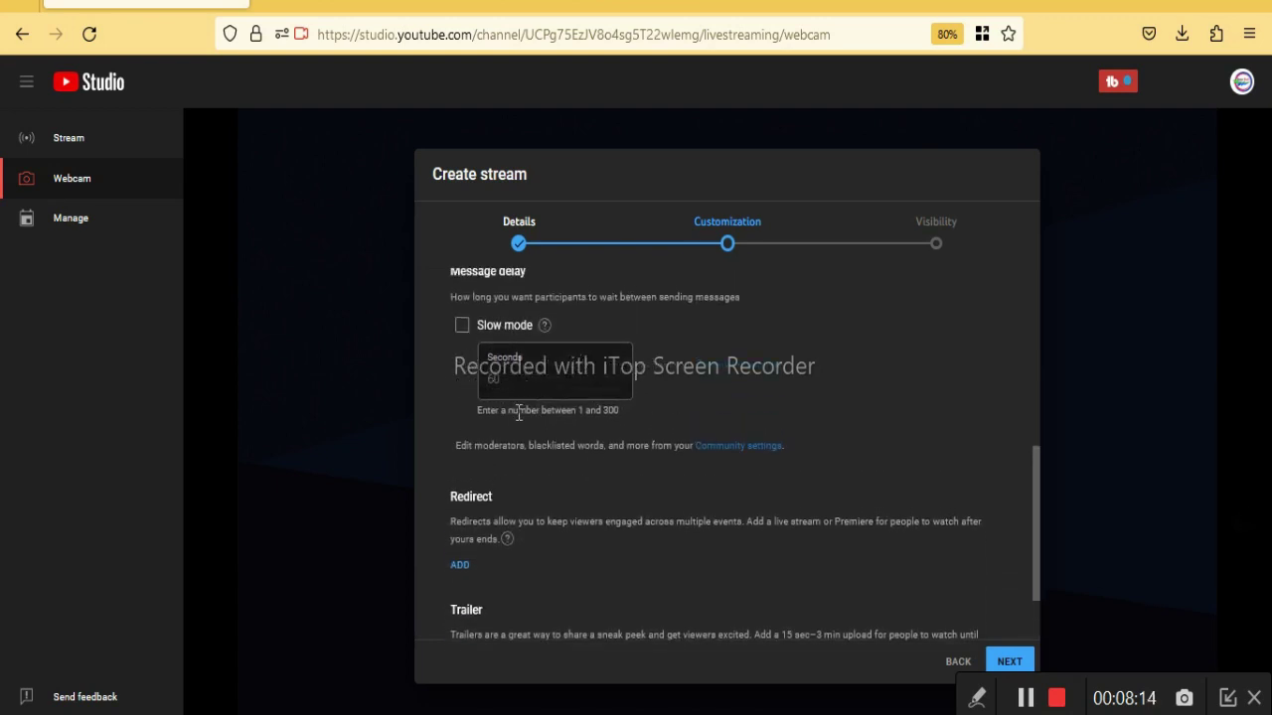
pyautogui.scroll(-1, 520, 416)
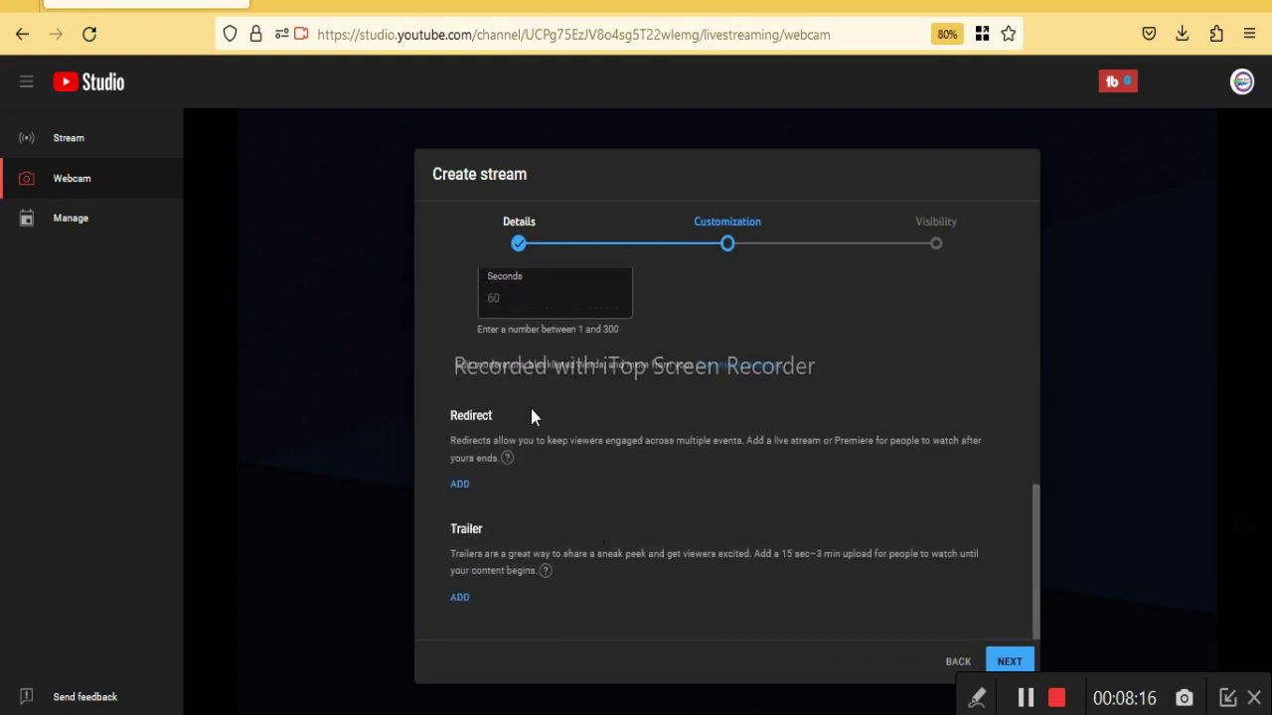
pyautogui.click(1010, 662)
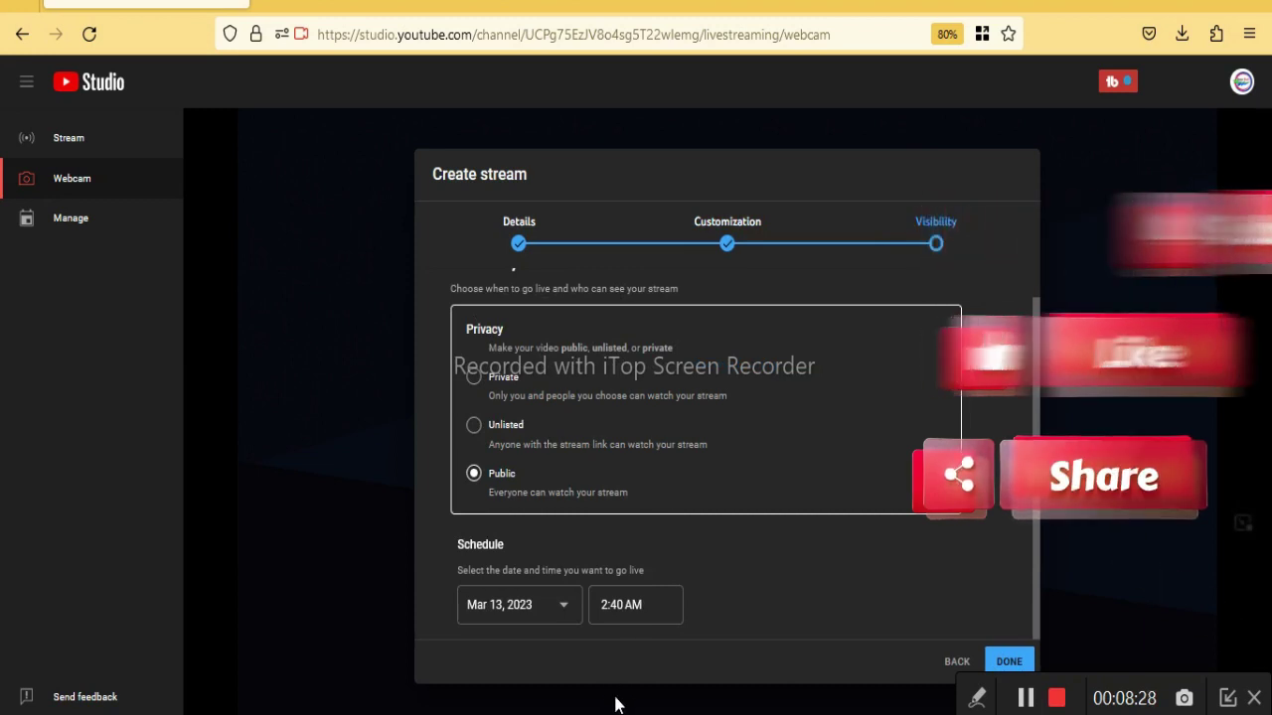
# - Schedule the stream for Mar 14, 2023 at 6:00 AM
pyautogui.click(562, 608)
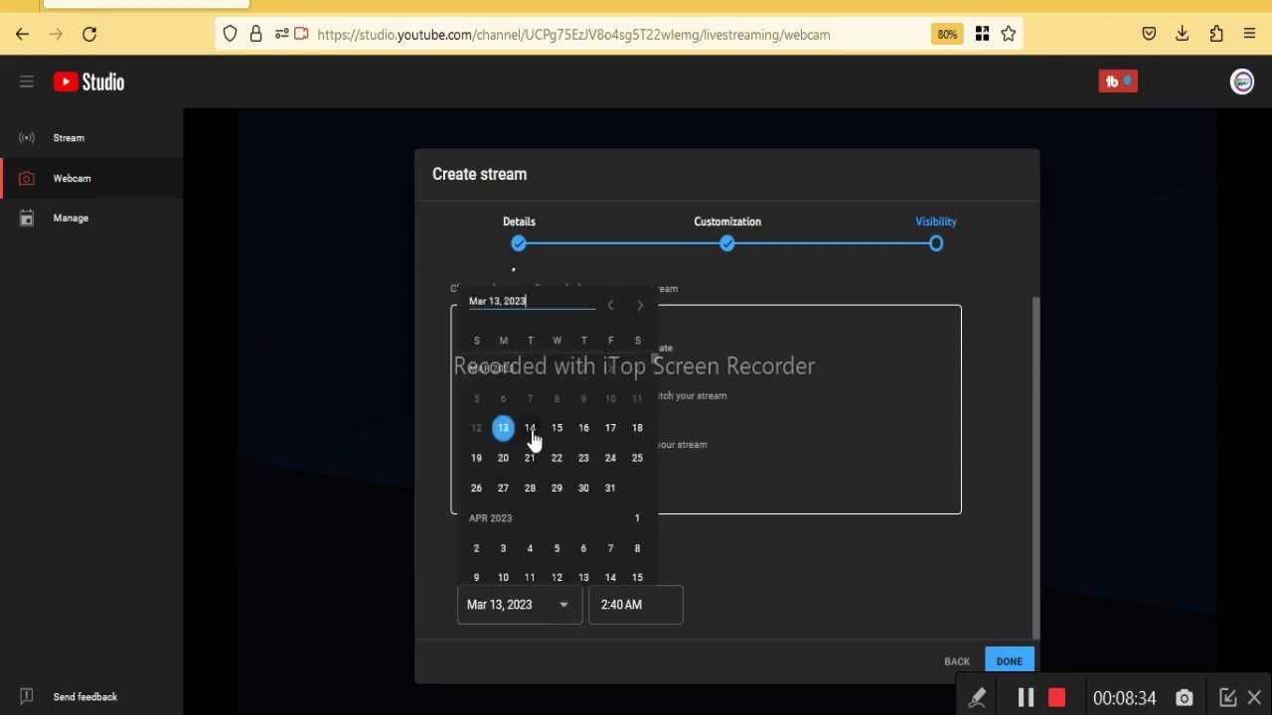
pyautogui.click(530, 431)
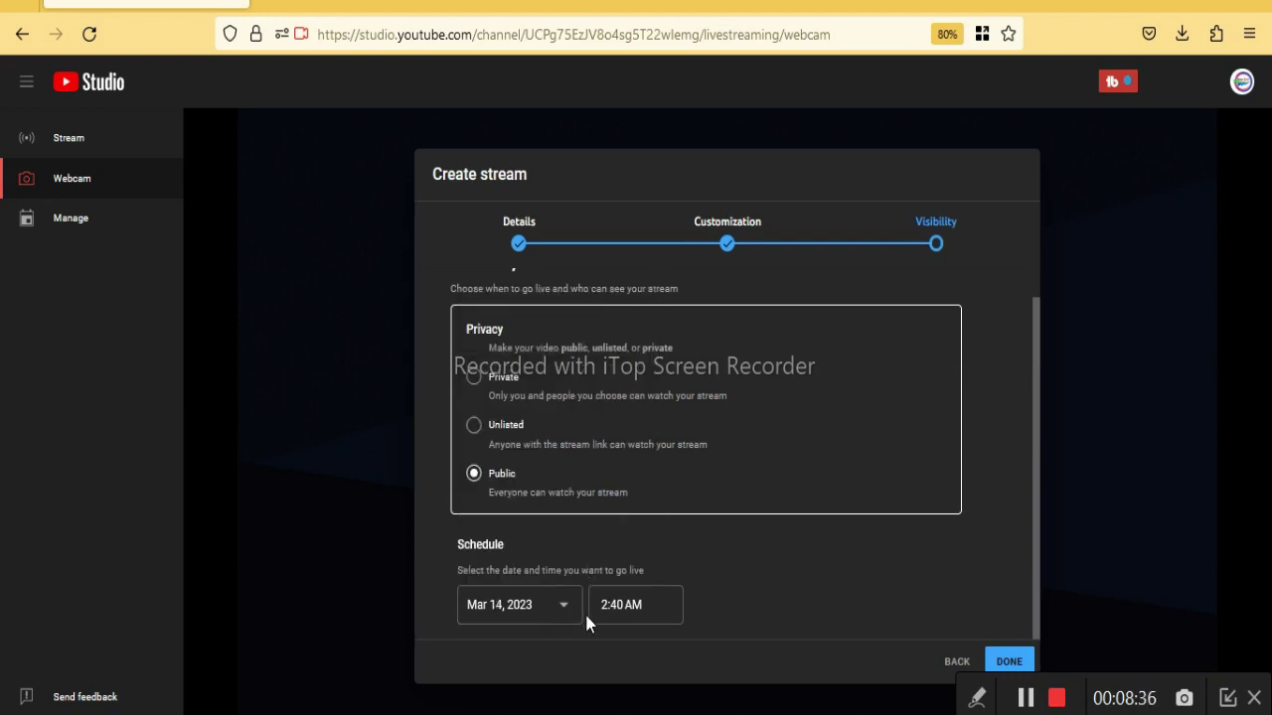
pyautogui.click(624, 608)
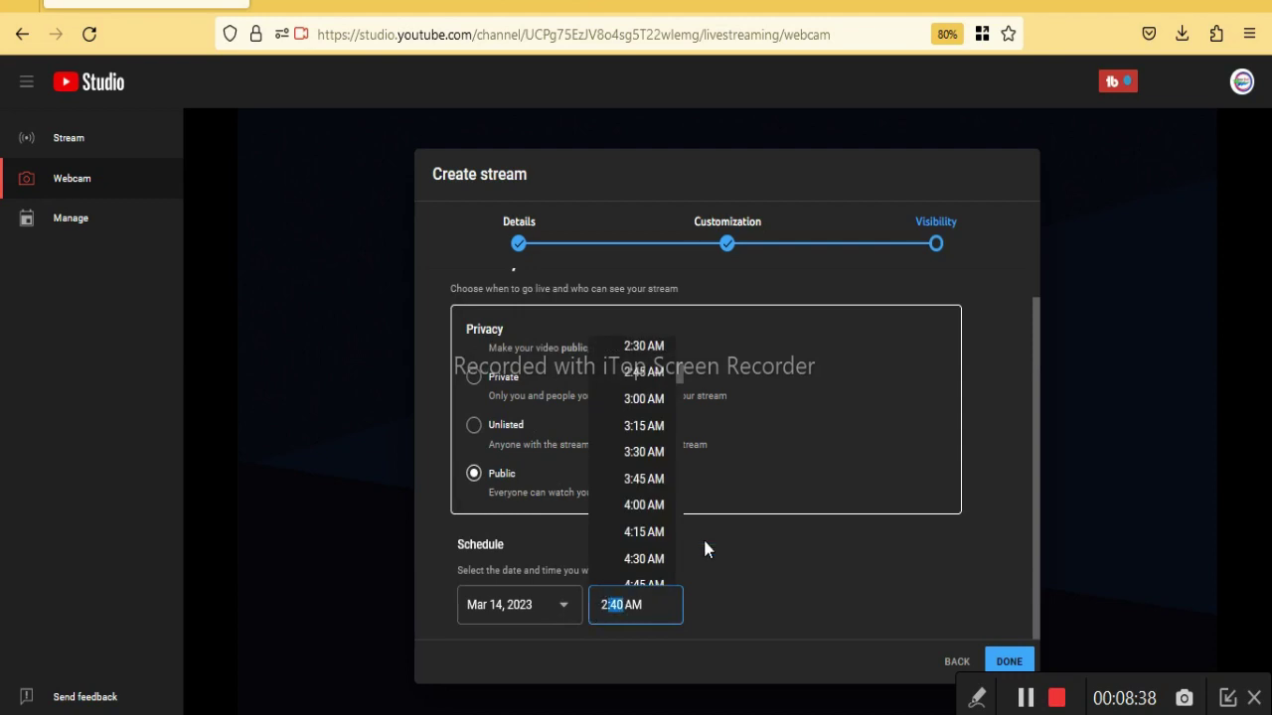
pyautogui.press('BackSpace')
pyautogui.press('BackSpace')
pyautogui.press('BackSpace')
pyautogui.write('60')
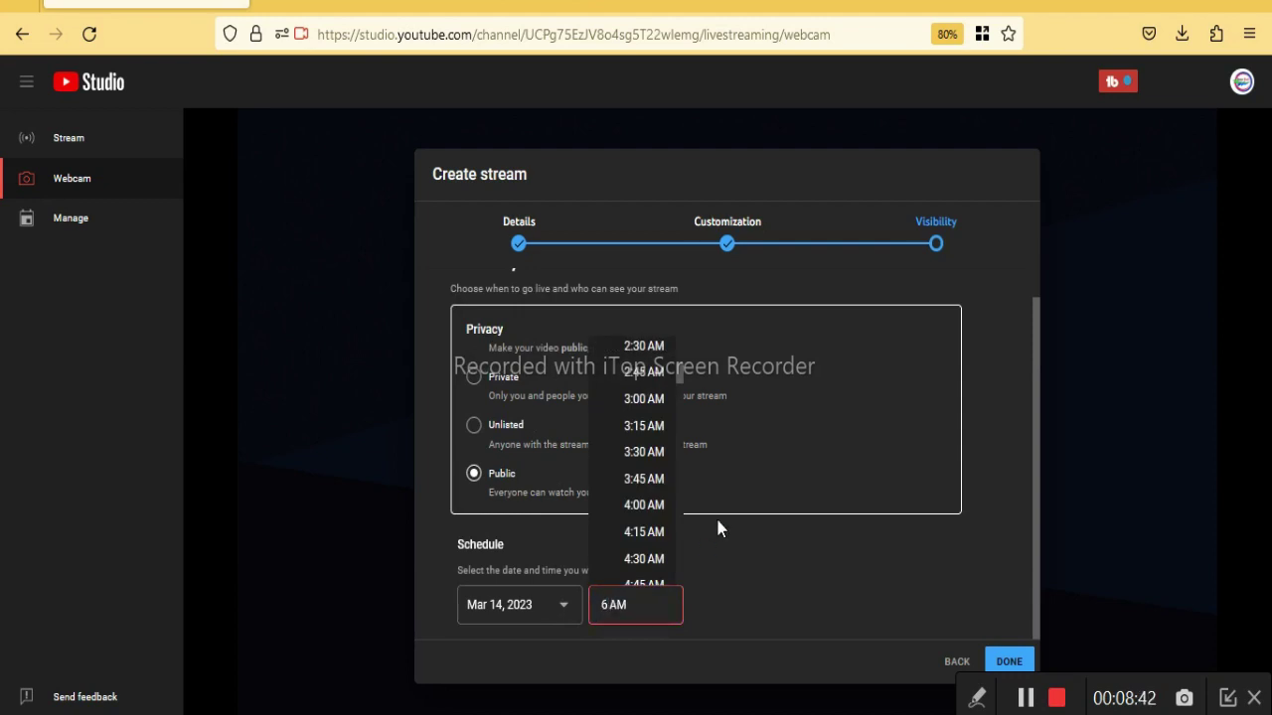
pyautogui.press('BackSpace')
pyautogui.scroll(-3, 644, 537)
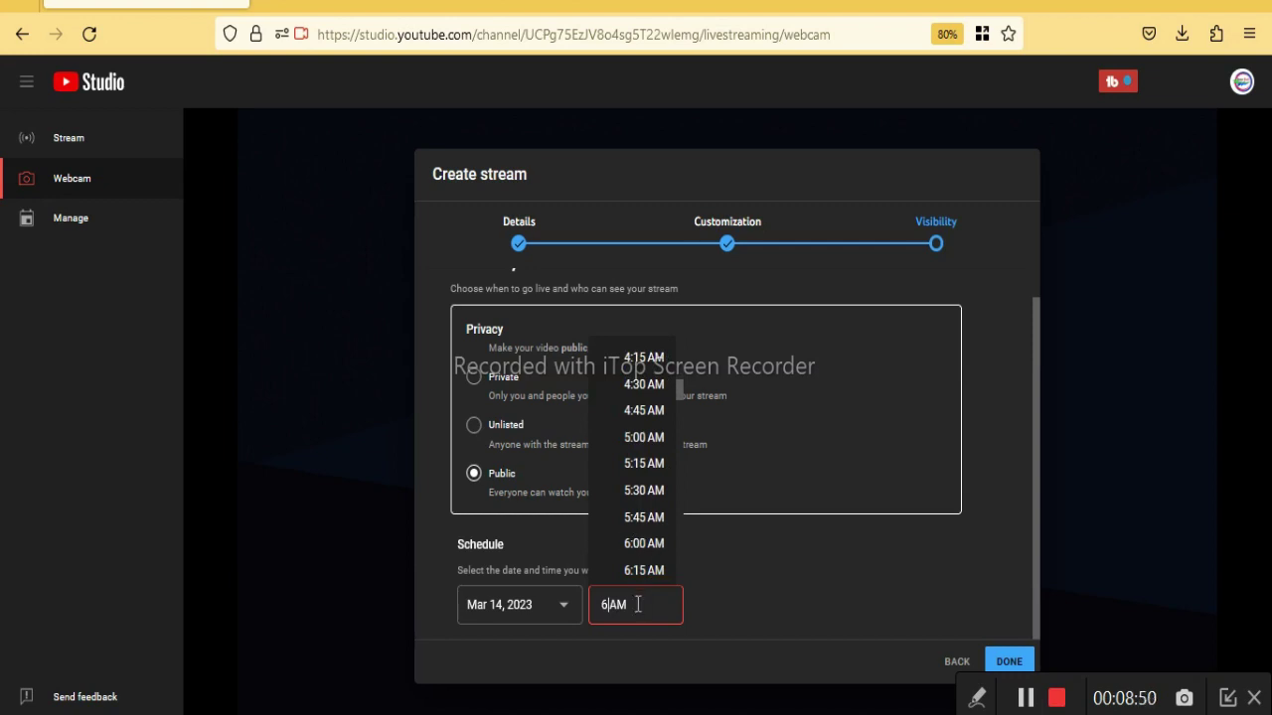
pyautogui.press('Return')
pyautogui.press('Down')
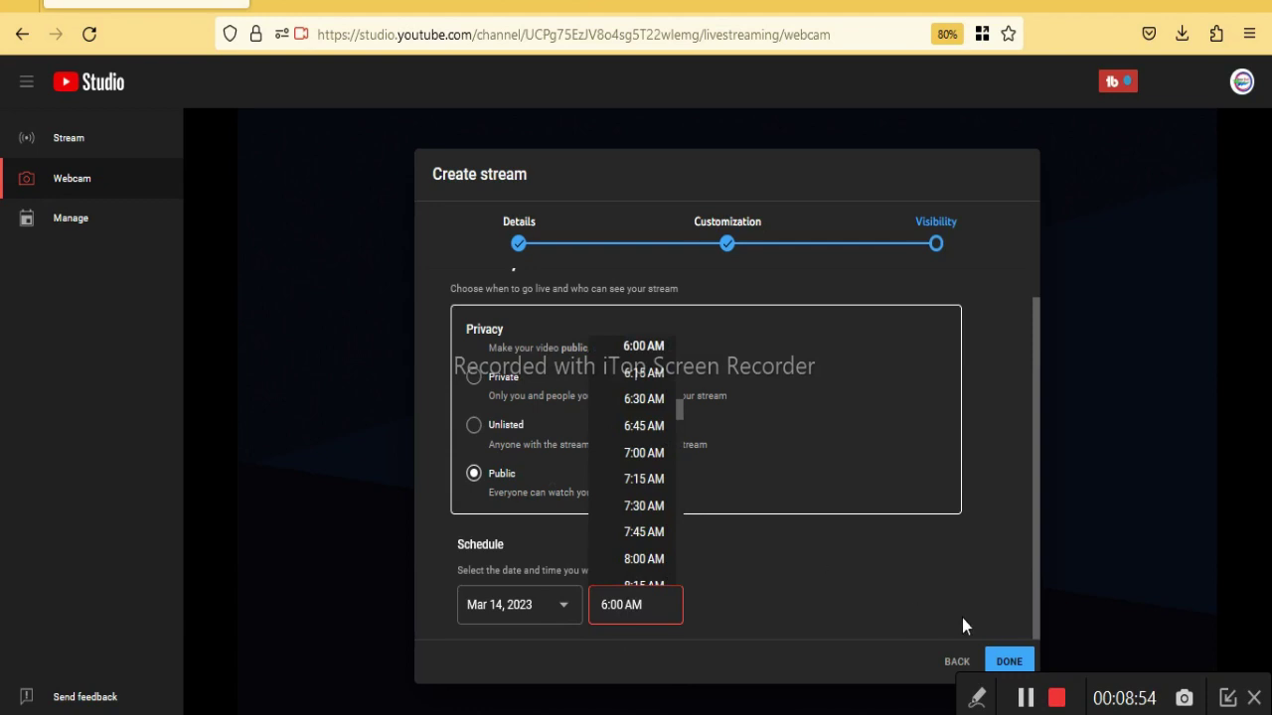
# - Finish creating the scheduled stream, review its details in the stream preview and close the preview
pyautogui.click(1009, 659)
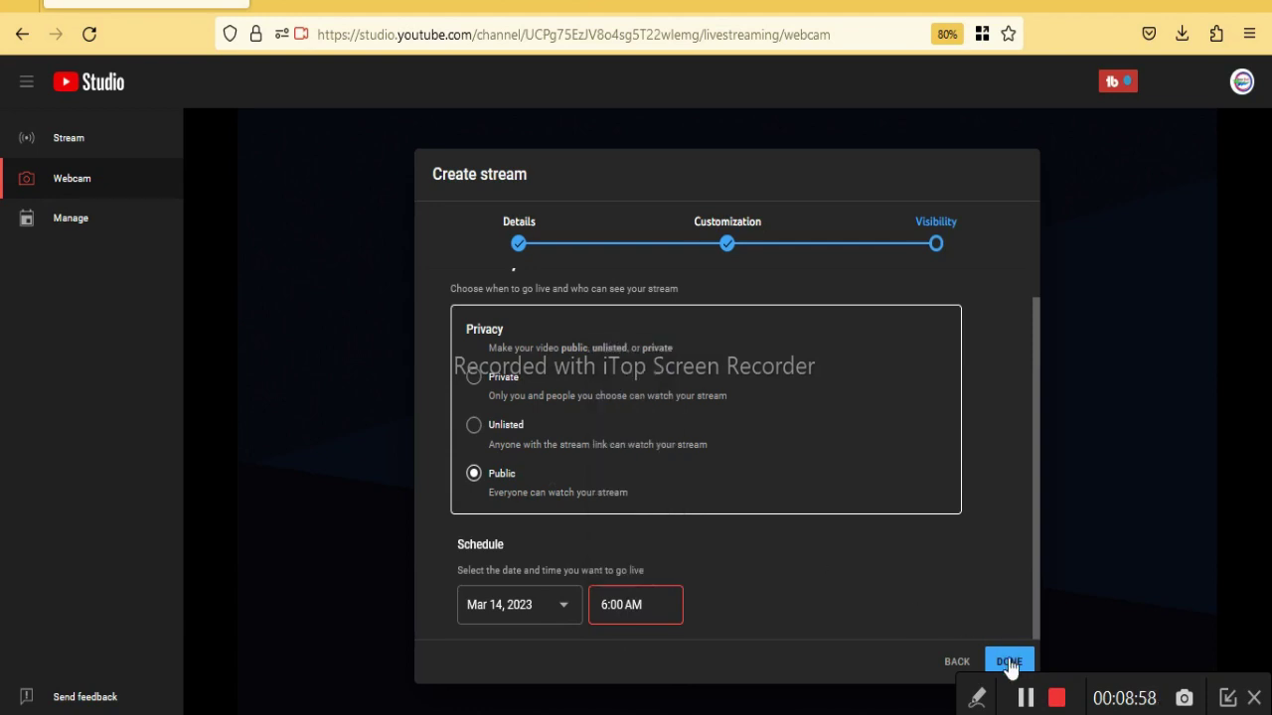
pyautogui.click(1007, 661)
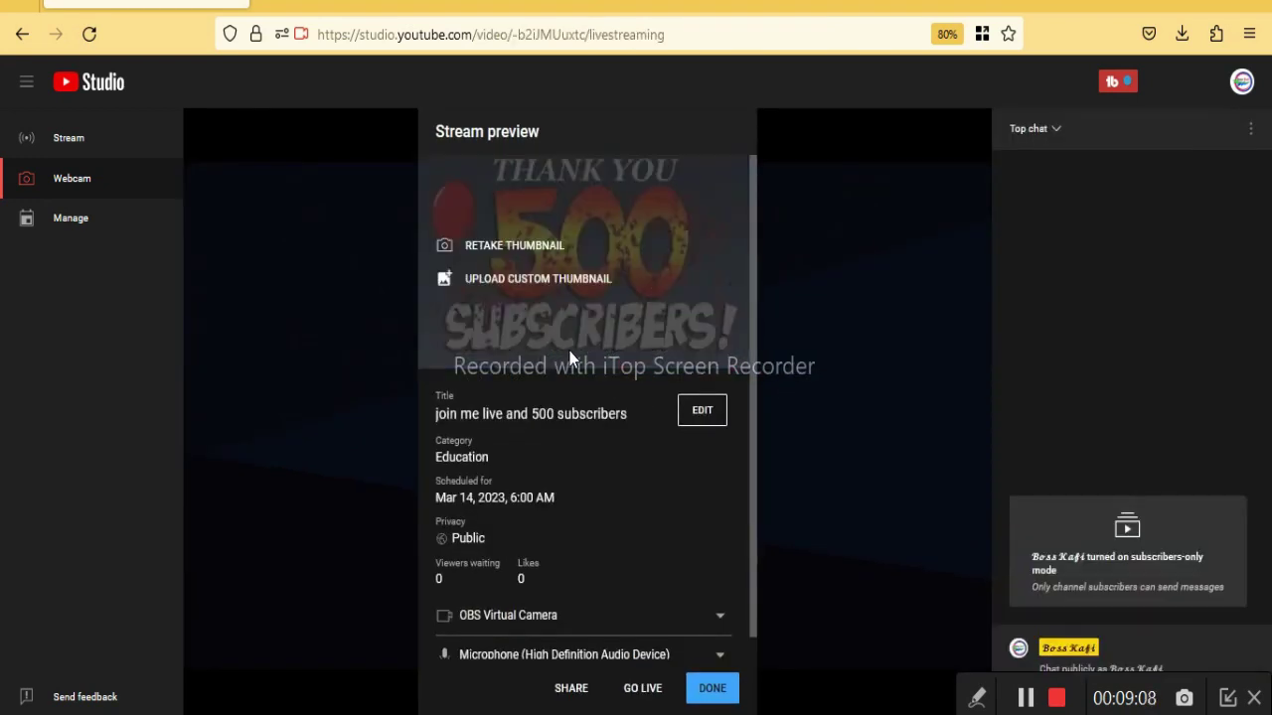
pyautogui.scroll(-1, 646, 448)
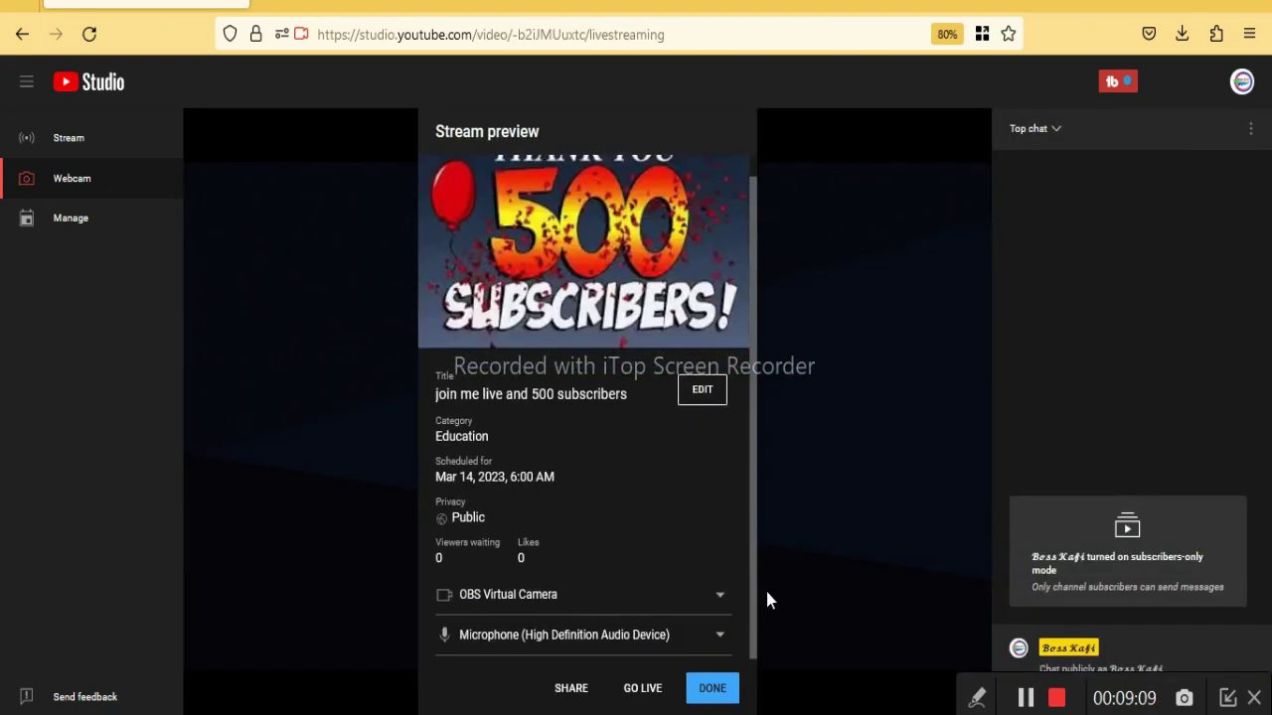
pyautogui.click(724, 689)
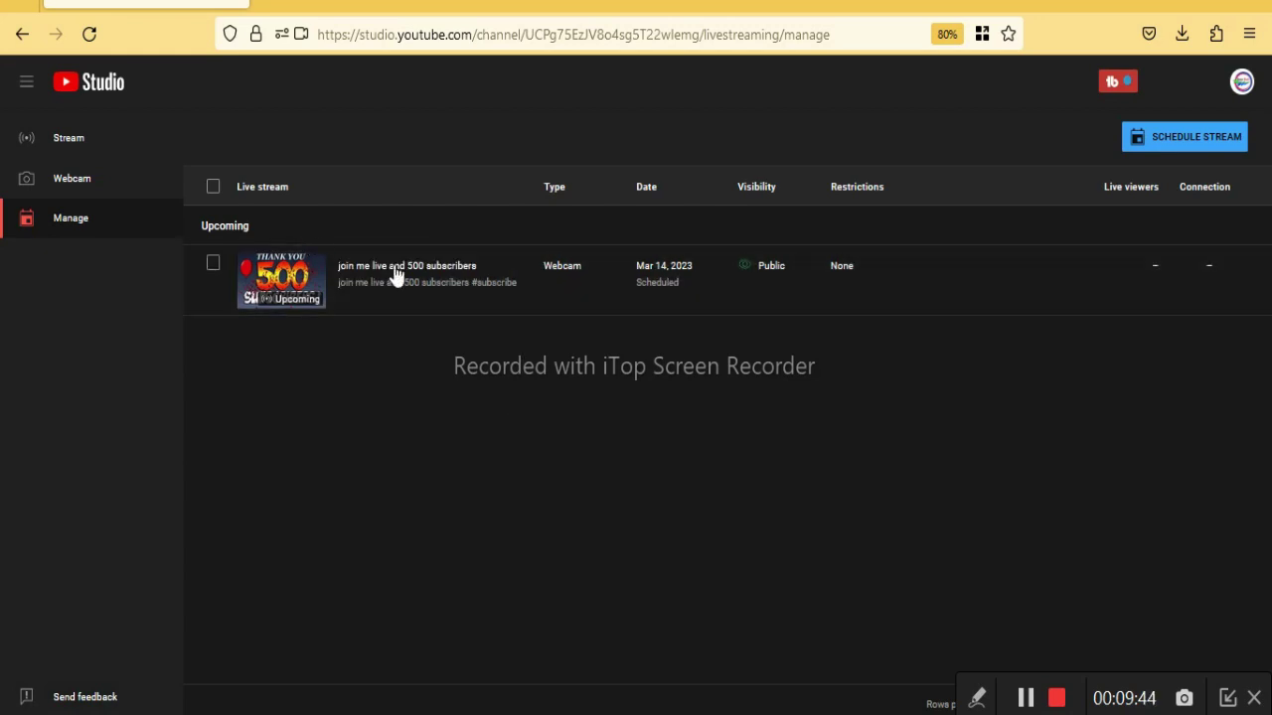
# - Change the upcoming stream's privacy to Private and save the change
pyautogui.click(796, 266)
pyautogui.click(761, 319)
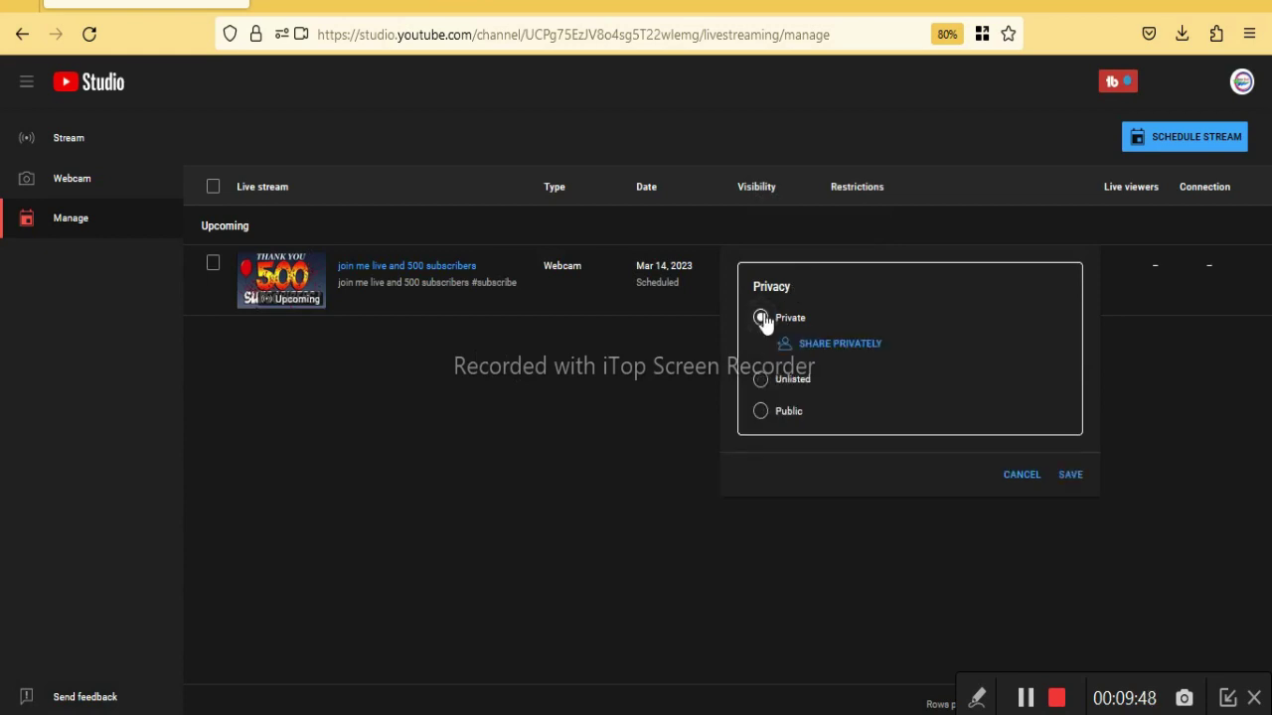
pyautogui.click(1069, 474)
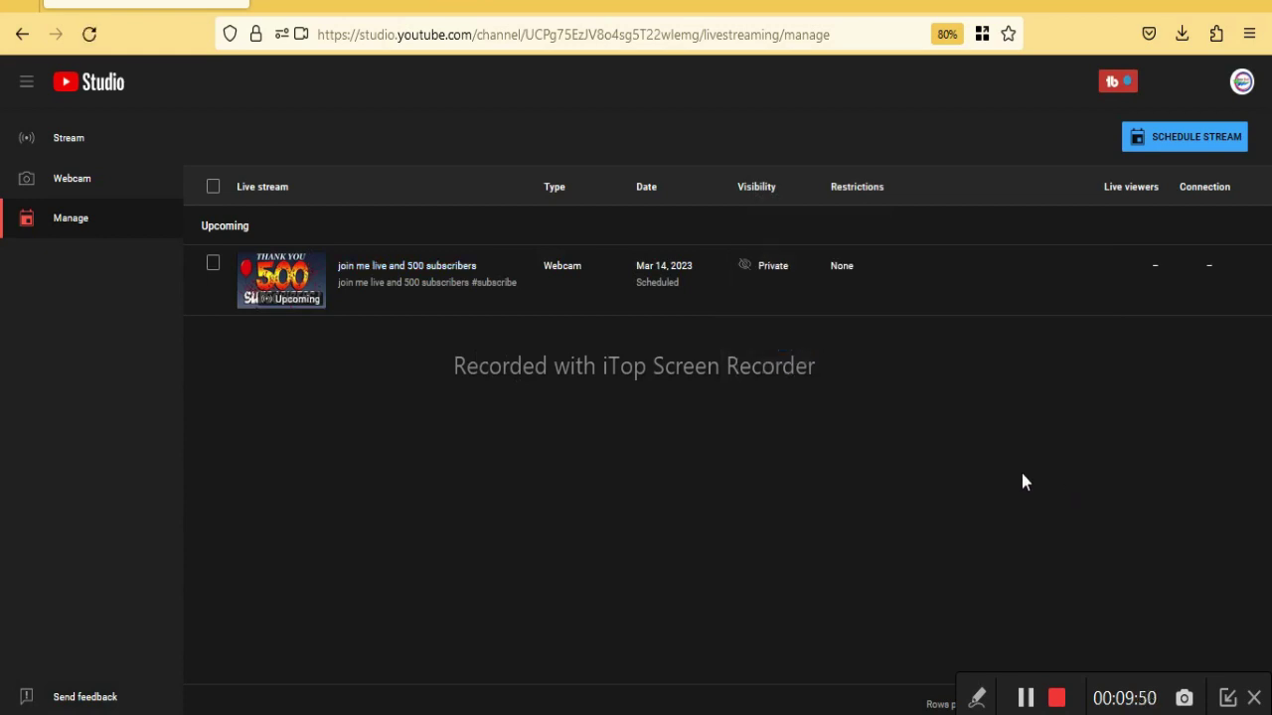
# - Go back to the channel content, show its live streams, and switch to the subscriber promo image
pyautogui.click(22, 35)
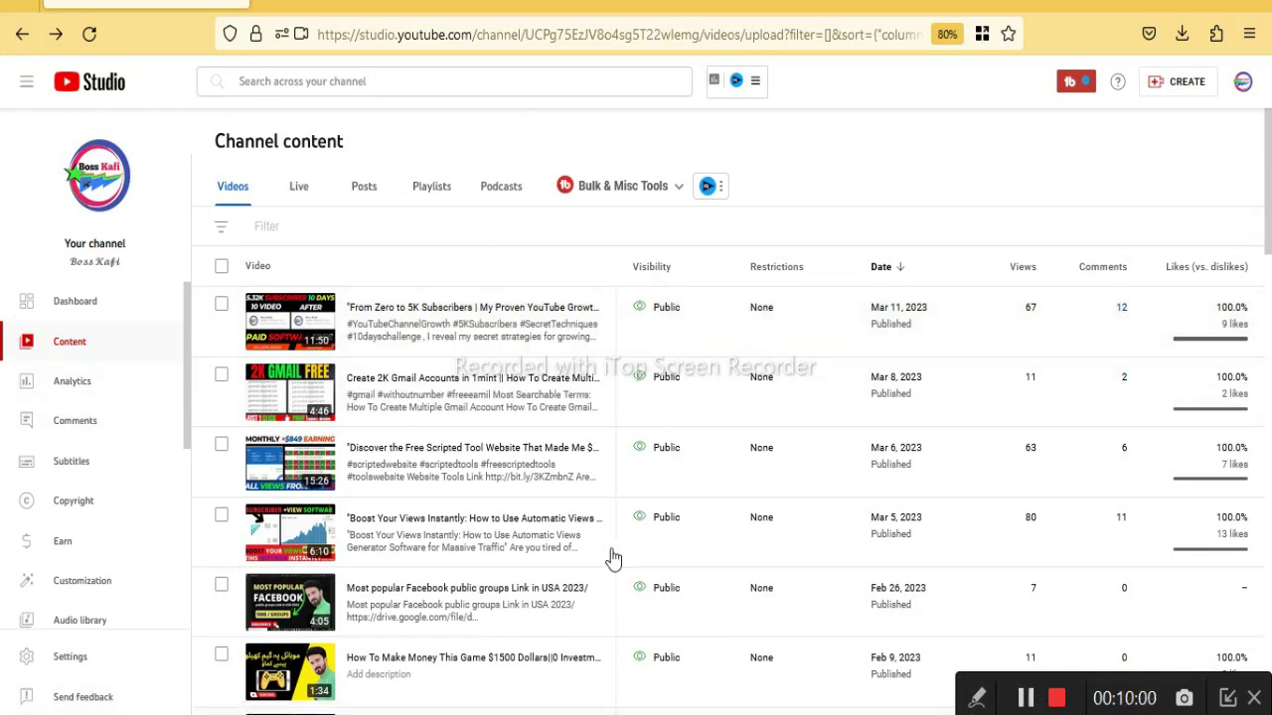
pyautogui.click(297, 192)
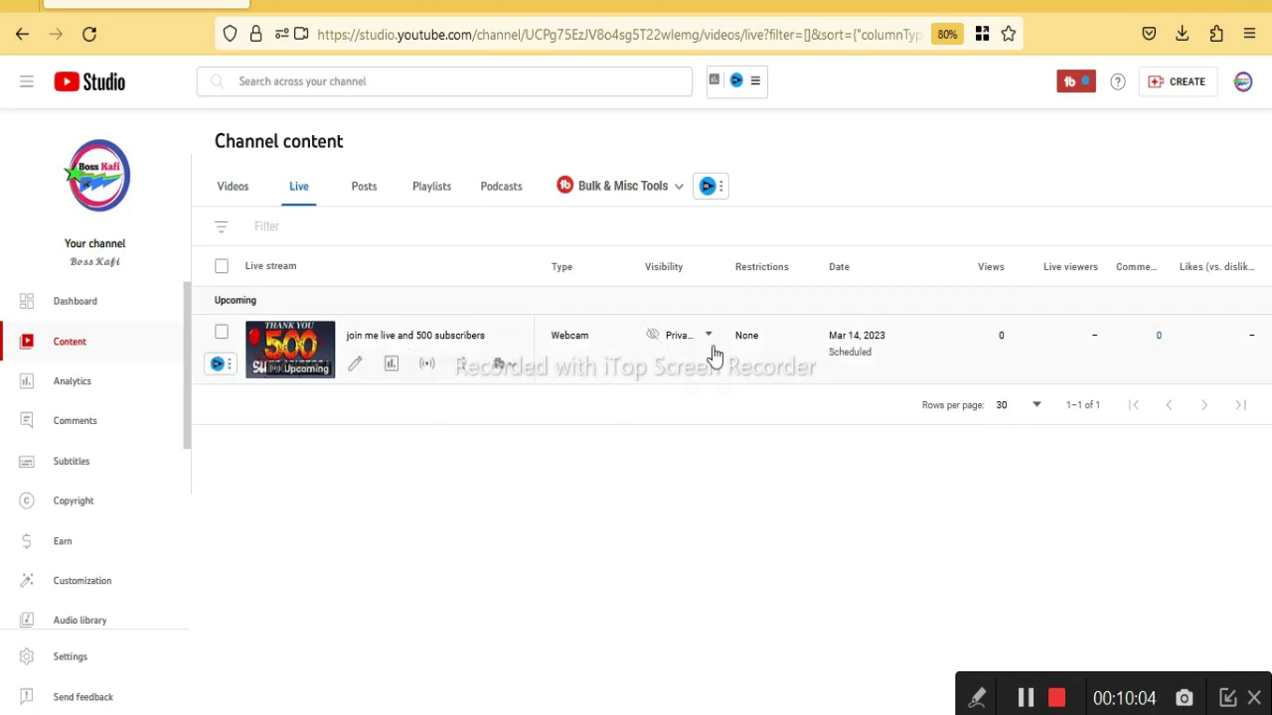
pyautogui.moveTo(694, 340)
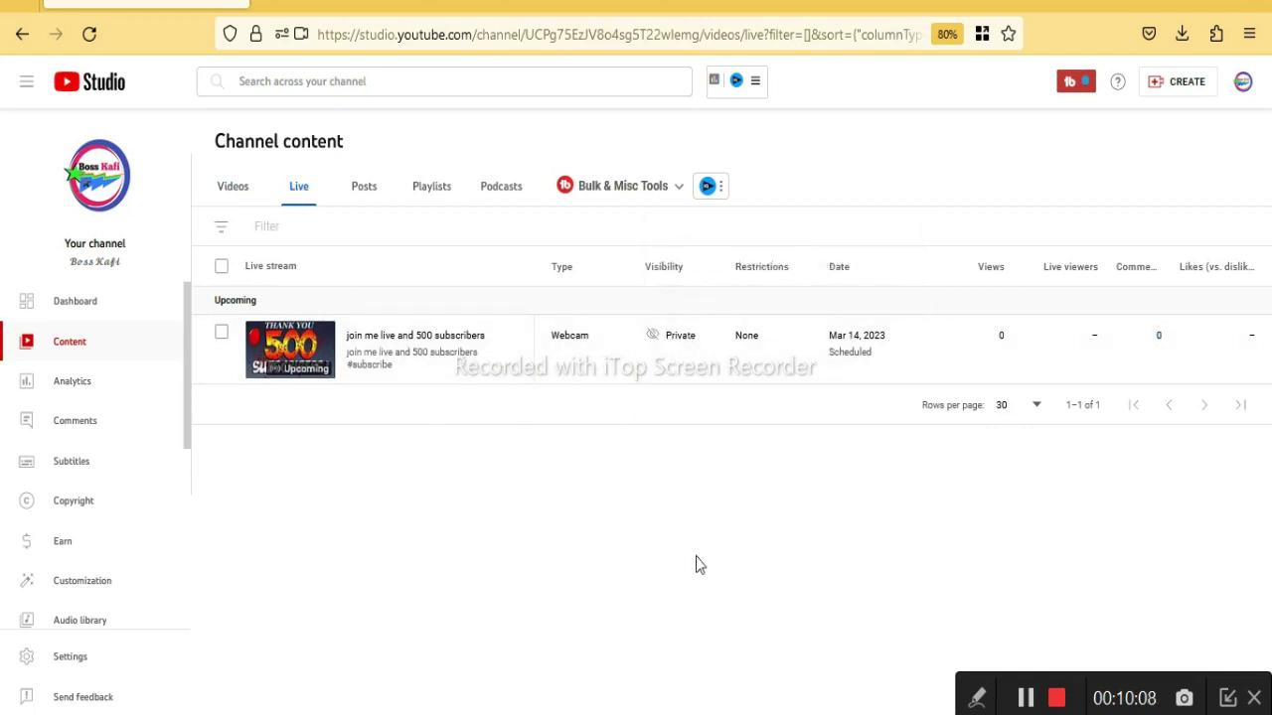
pyautogui.hotkey('alt', 'Tab')
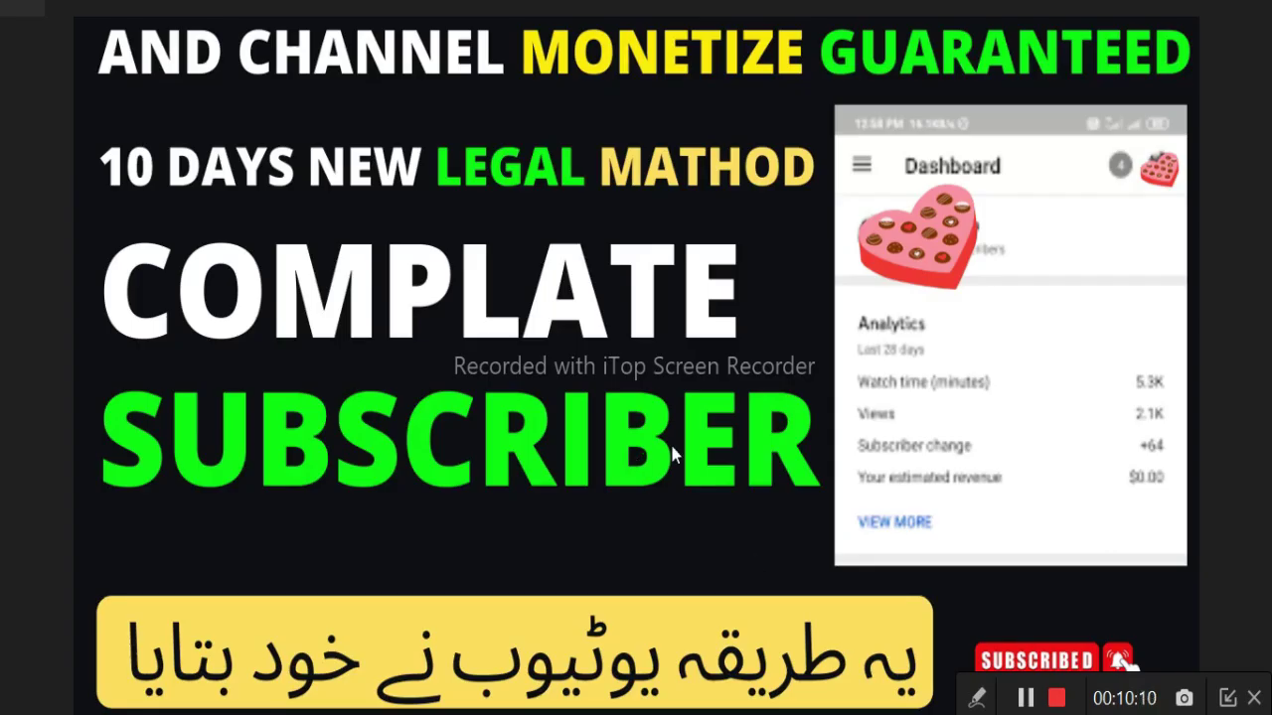